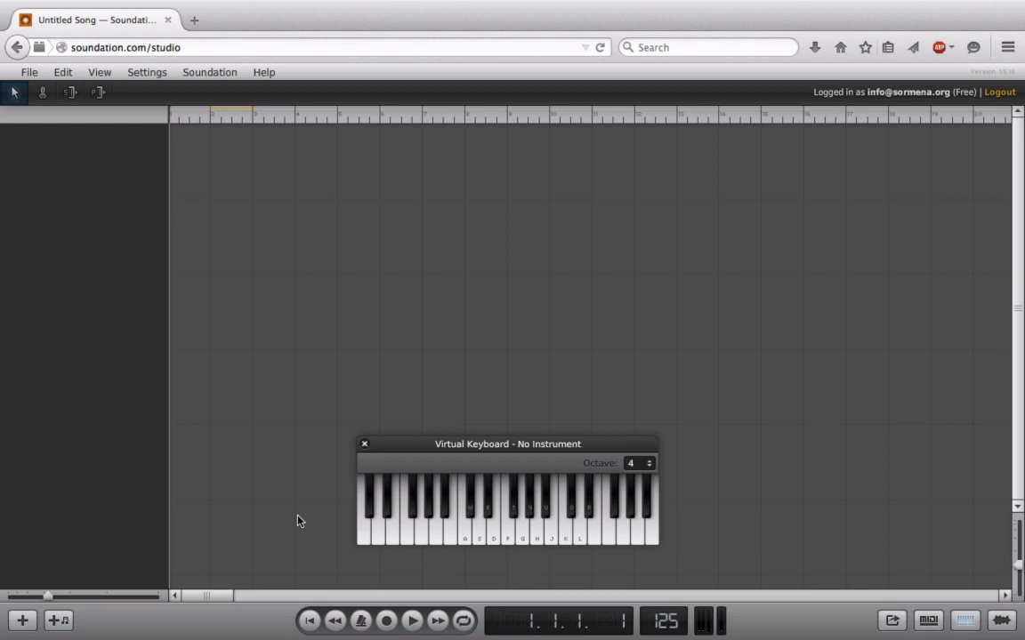
Add an instrument track with the Simple synth and move its window up to uncover the virtual keyboard.
click(58, 621)
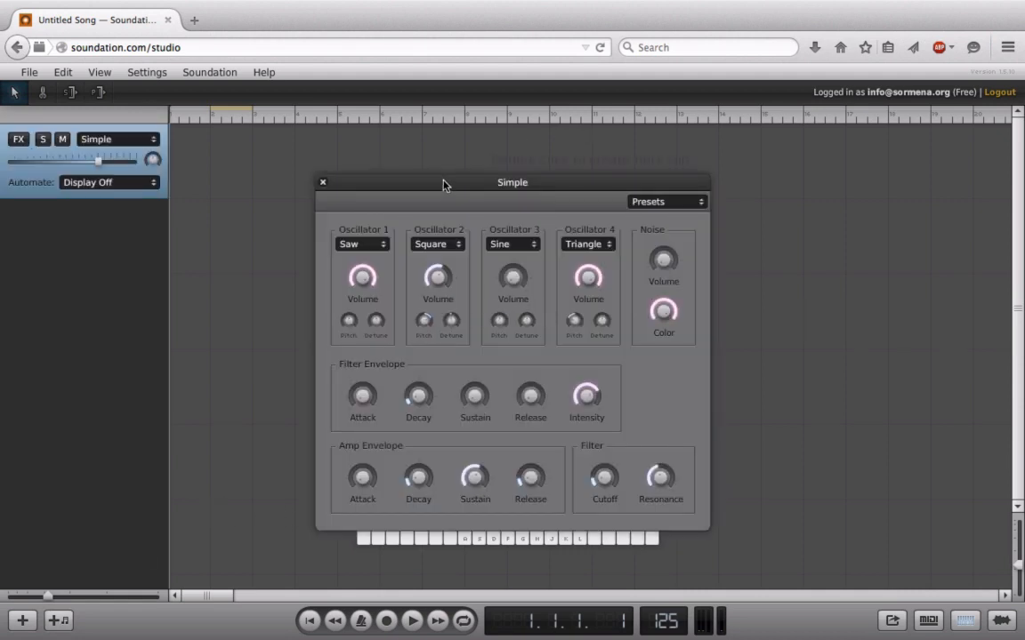
drag(445, 185, 439, 99)
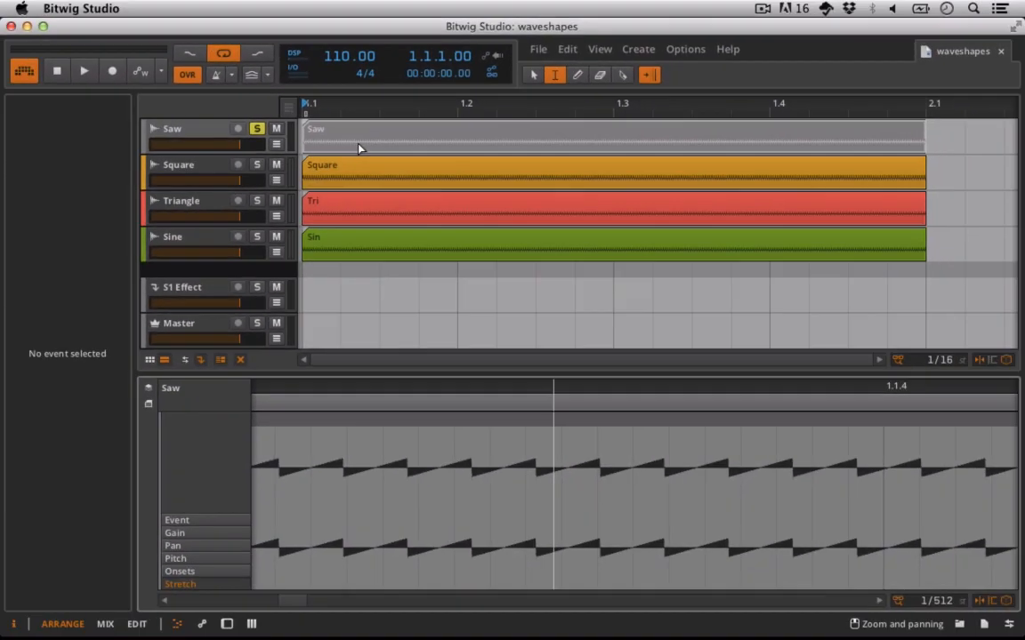
In Bitwig Studio, open the Saw clip, zoom in on its waveform and play it back briefly.
click(358, 147)
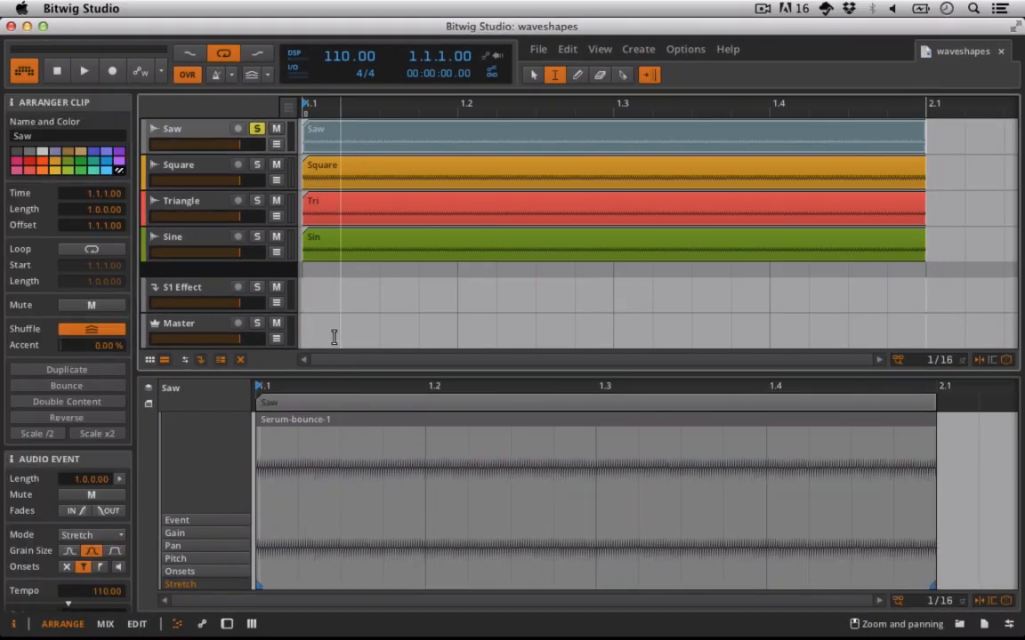
click(383, 501)
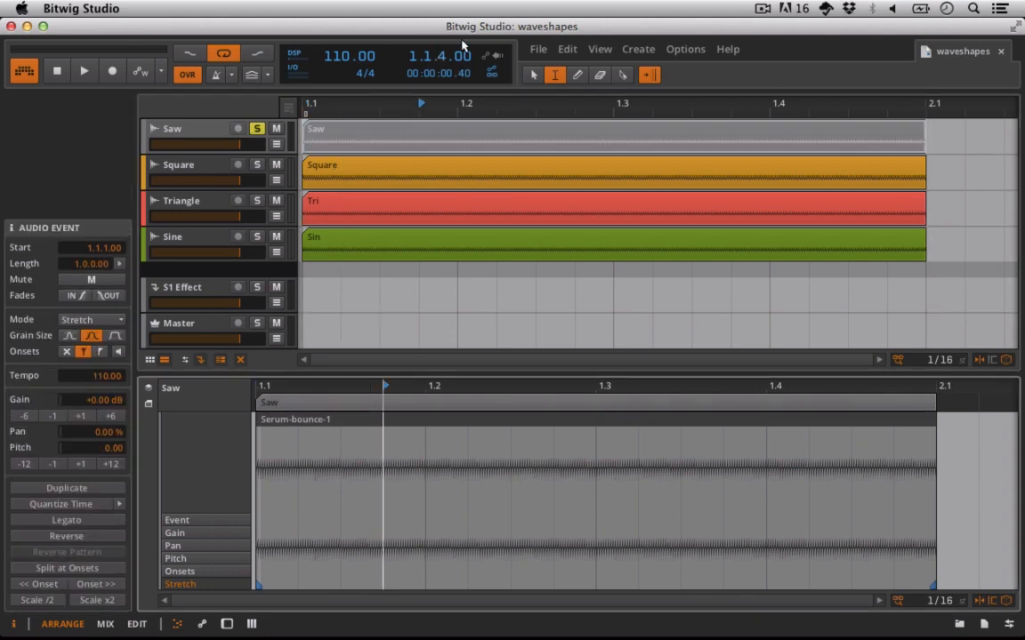
key(1)
drag(339, 389, 338, 501)
key(space)
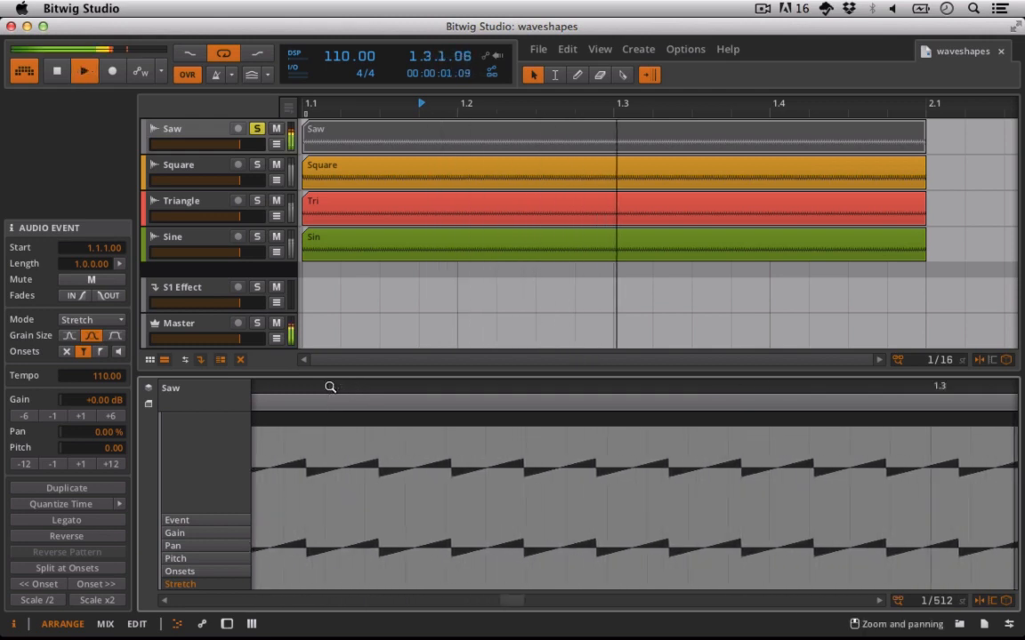
key(space)
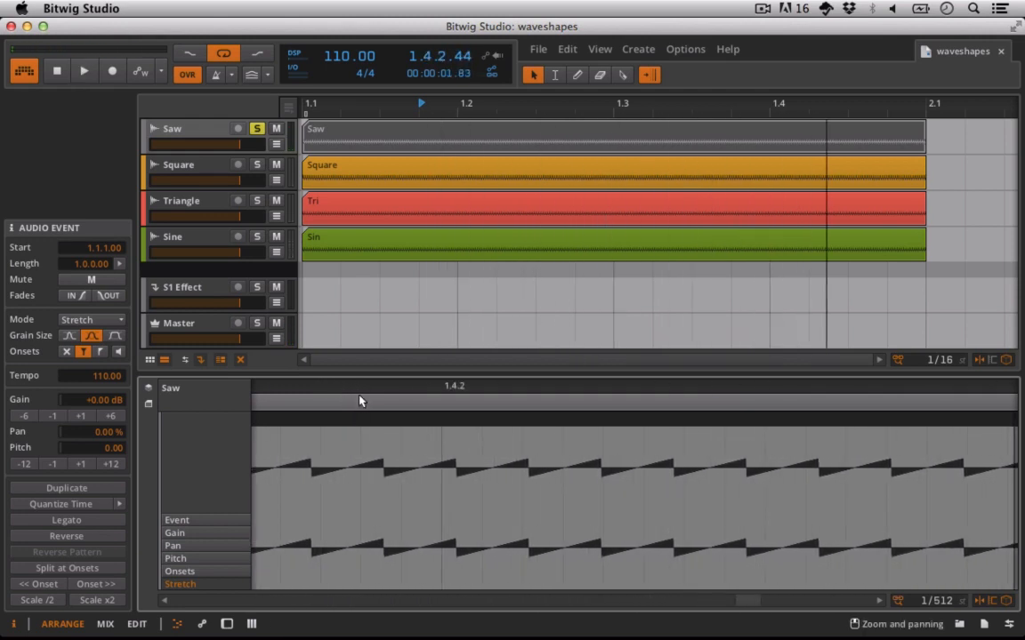
drag(359, 389, 388, 310)
drag(550, 386, 544, 386)
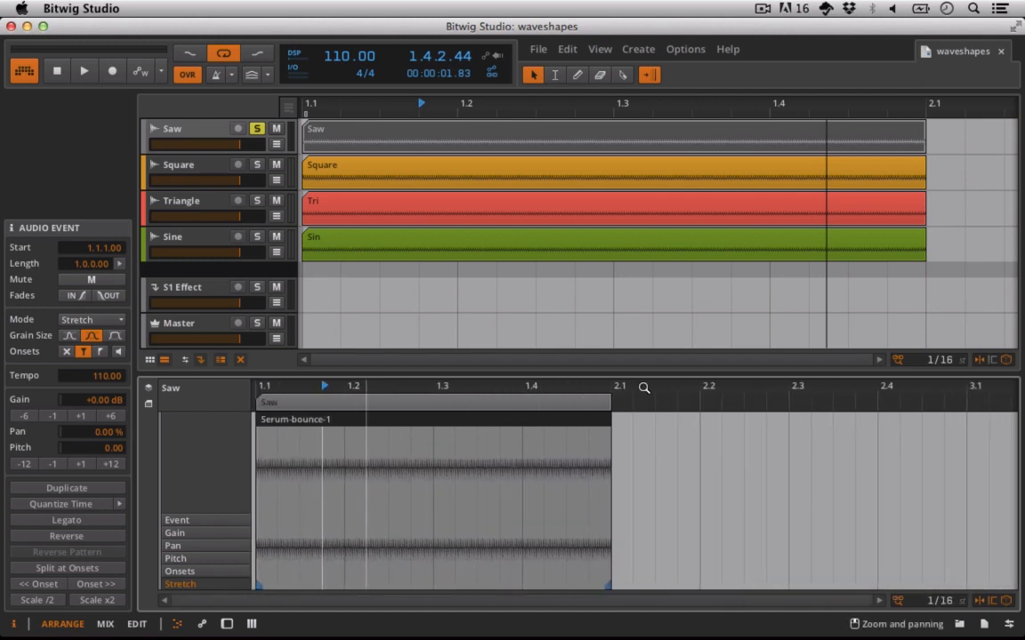
Select a single cycle of the saw waveform around beat 1.2 and play that section of the clip.
key(2)
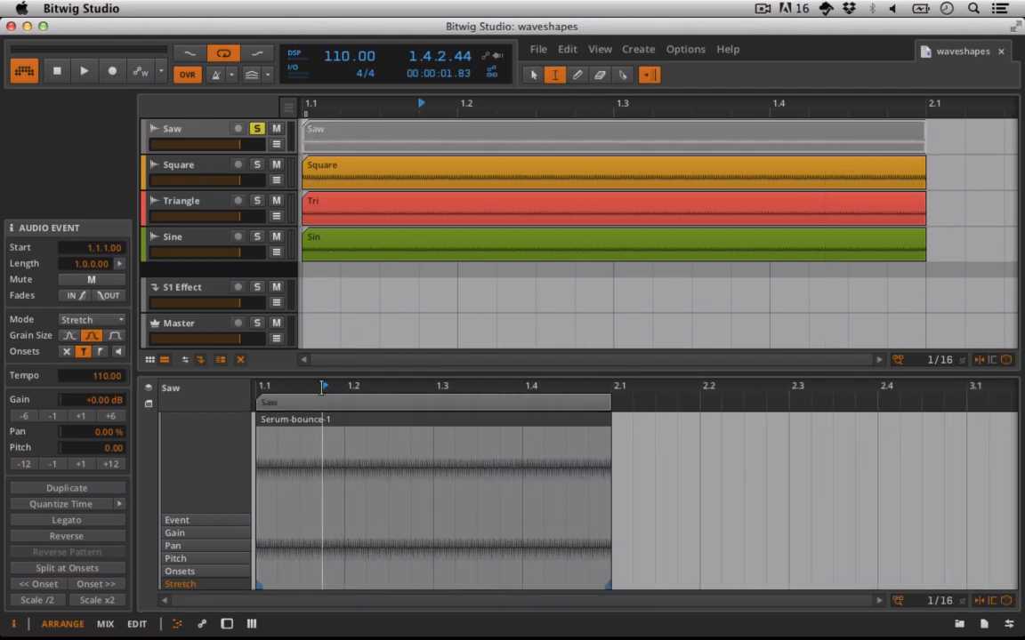
key(1)
drag(347, 388, 442, 489)
key(2)
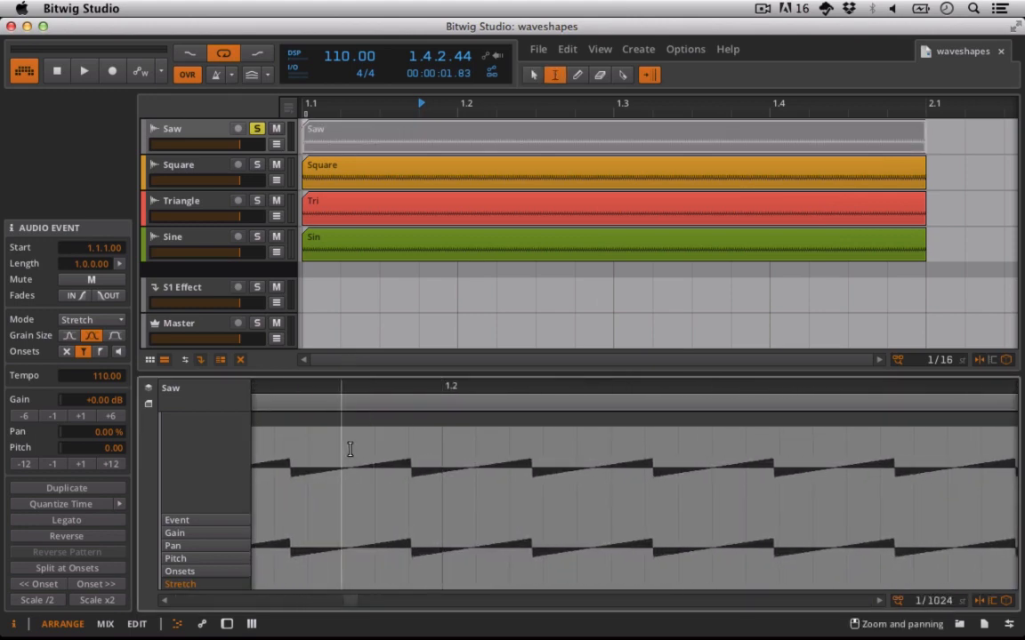
drag(354, 450, 469, 457)
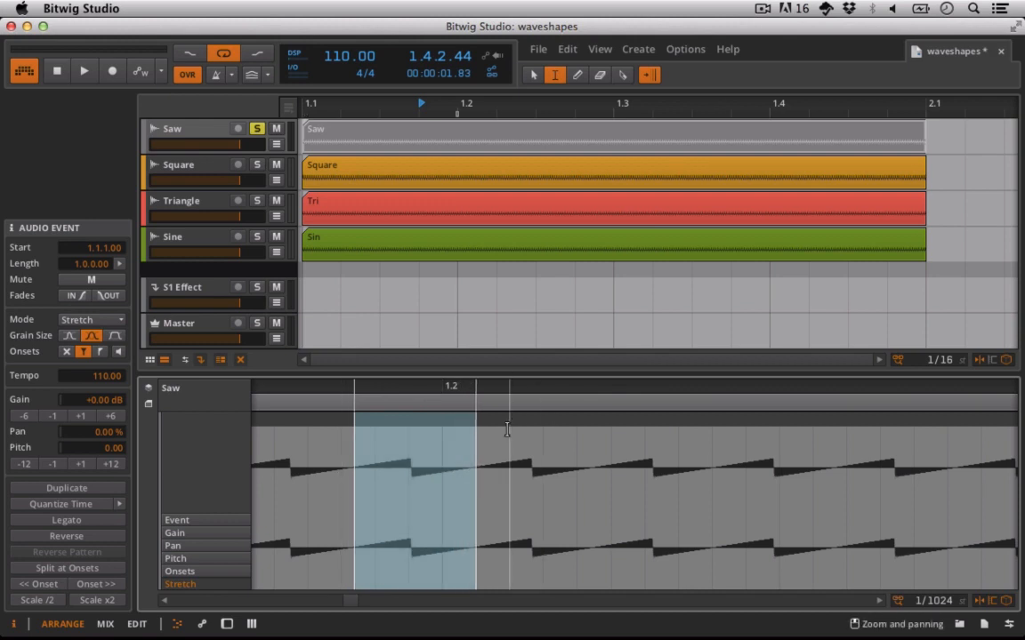
key(space)
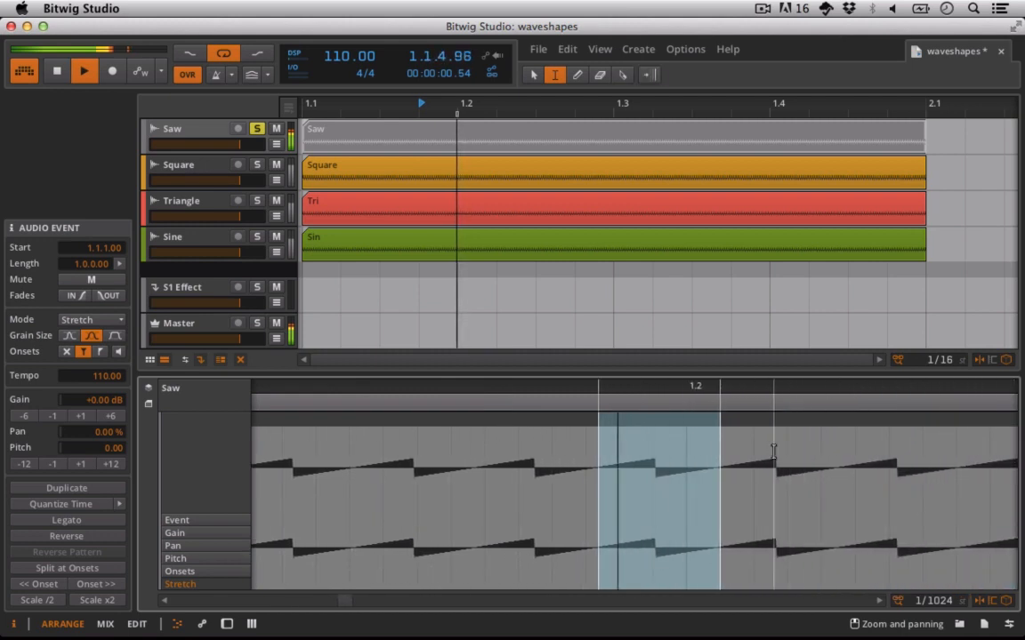
key(space)
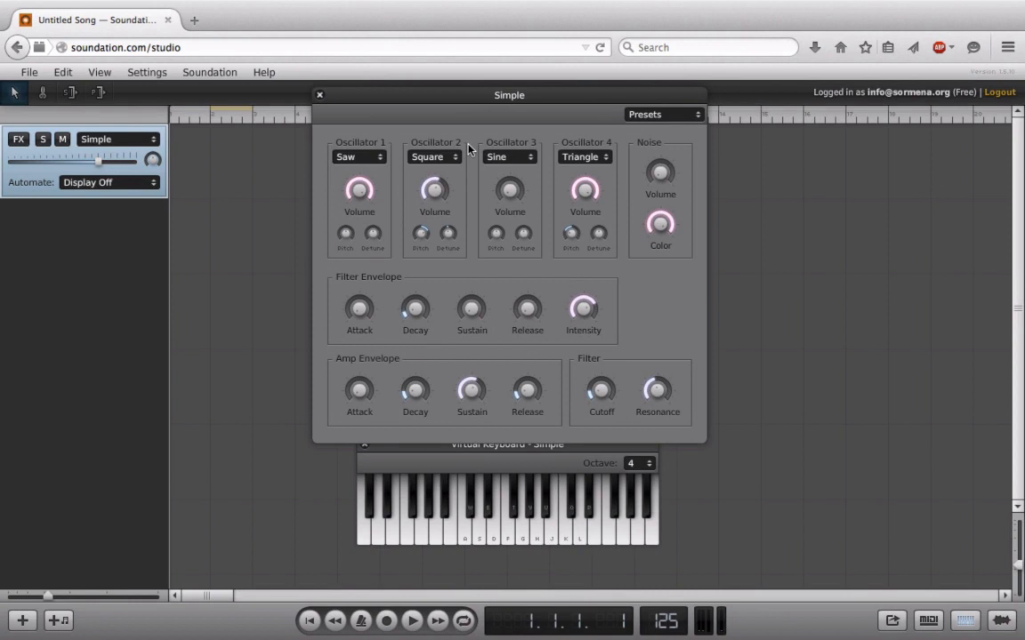
Back in Soundation Studio, review the waveform options of the Simple synth's Oscillator 1 without picking a new one.
click(358, 157)
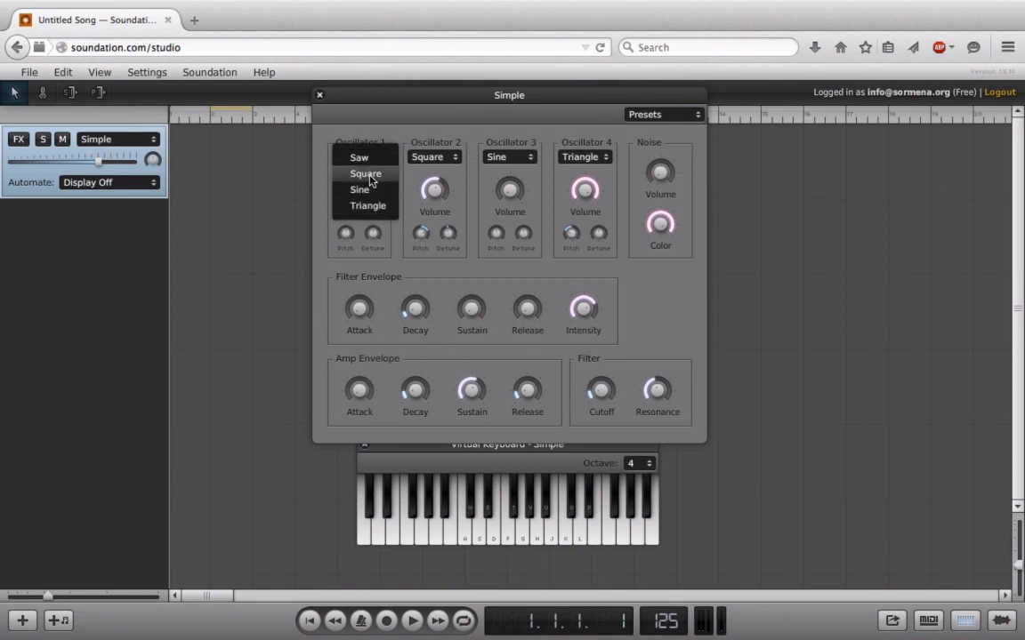
click(297, 221)
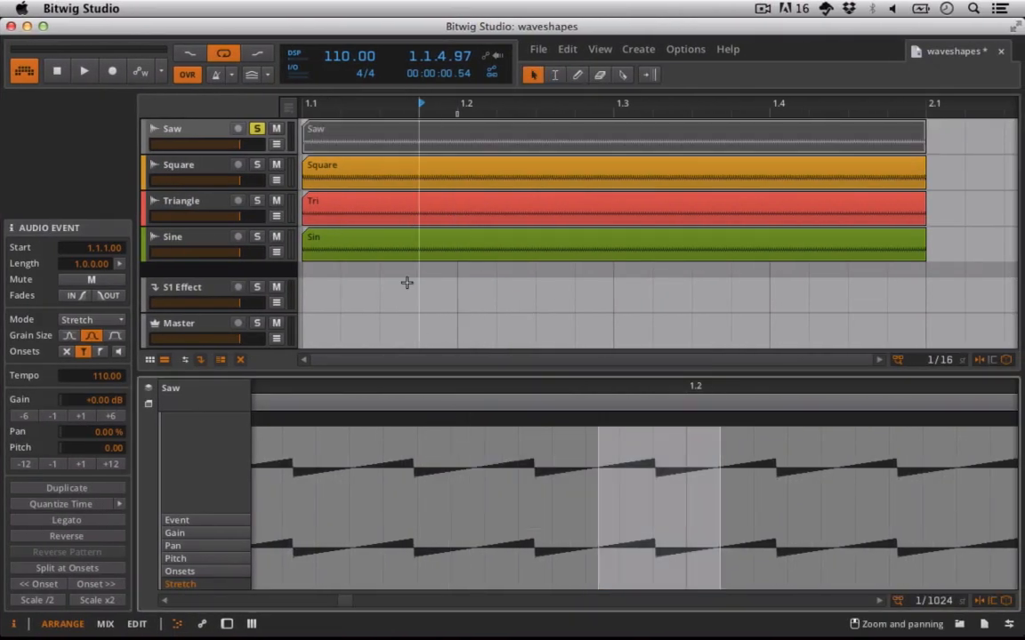
In Bitwig Studio, examine the waveforms of the Square, Triangle and Sine clips one after another.
click(354, 182)
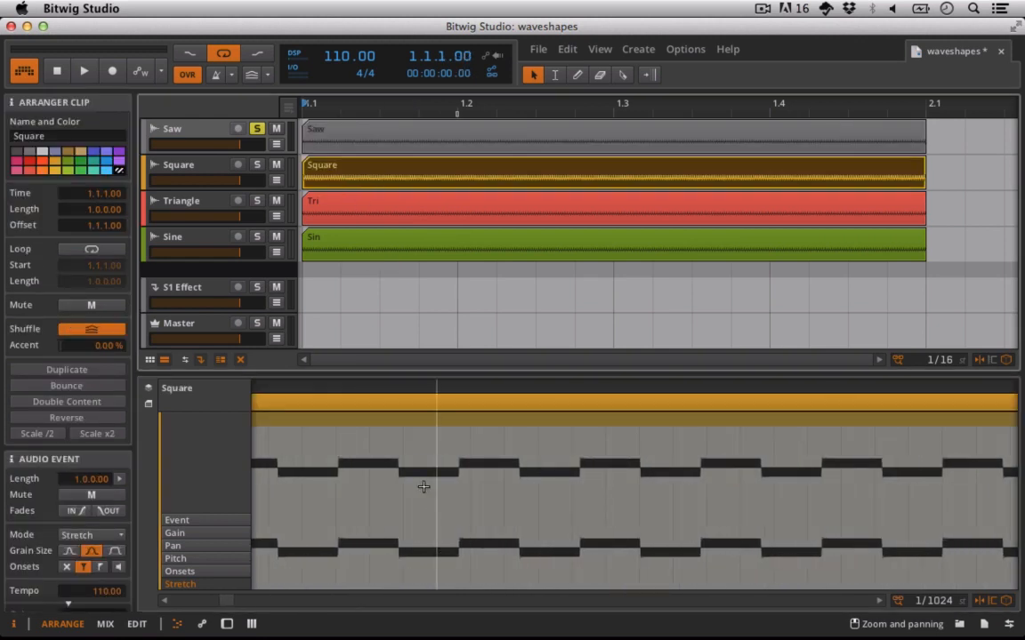
click(382, 217)
click(377, 249)
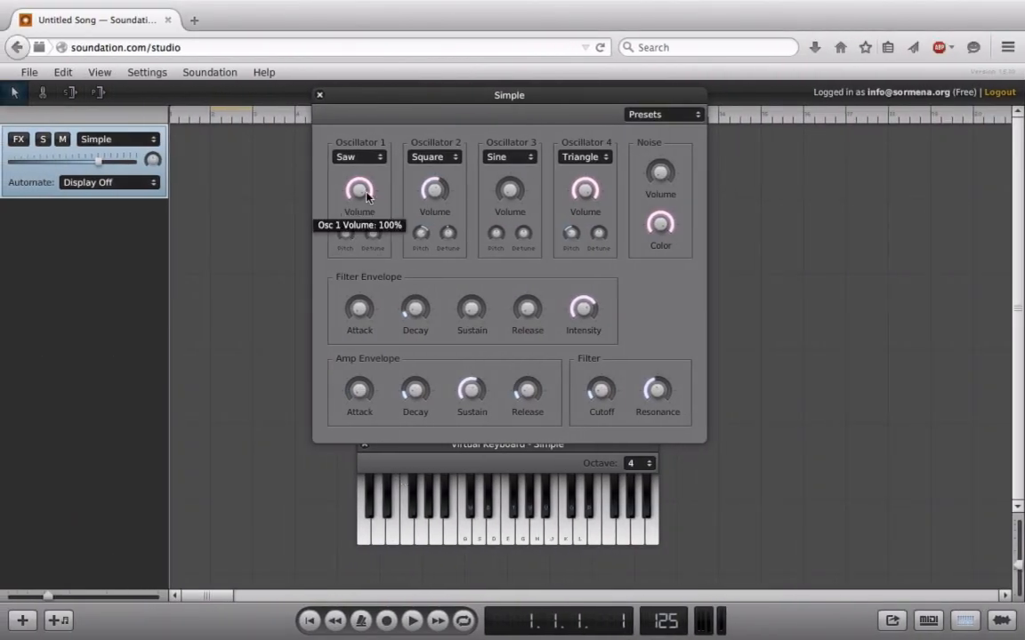
In Soundation's Simple synth, turn the volumes of Oscillators 2 and 4 down to zero.
mouse_move(438, 223)
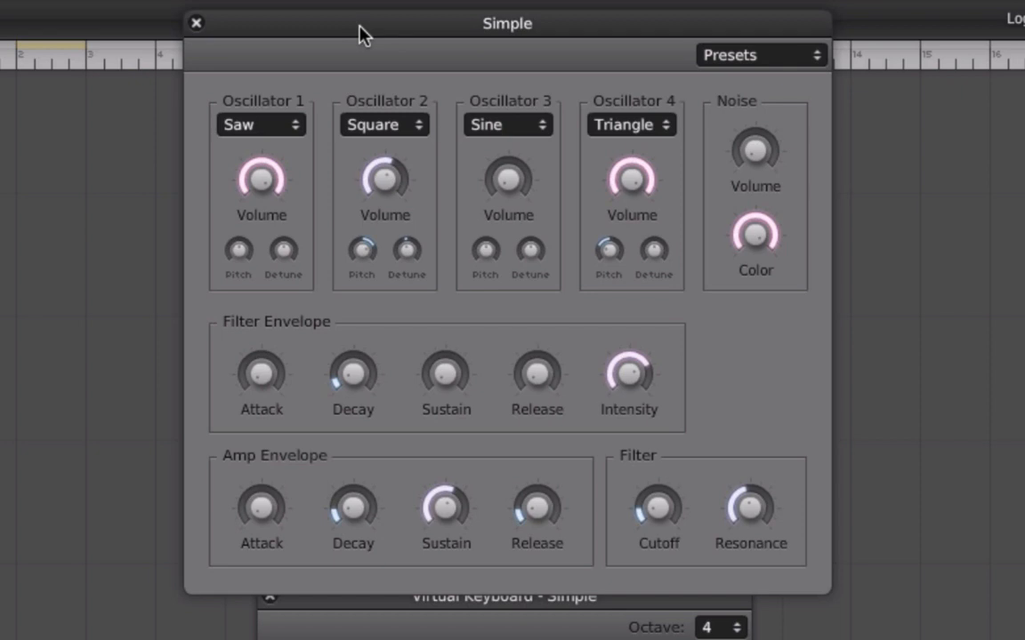
mouse_move(382, 178)
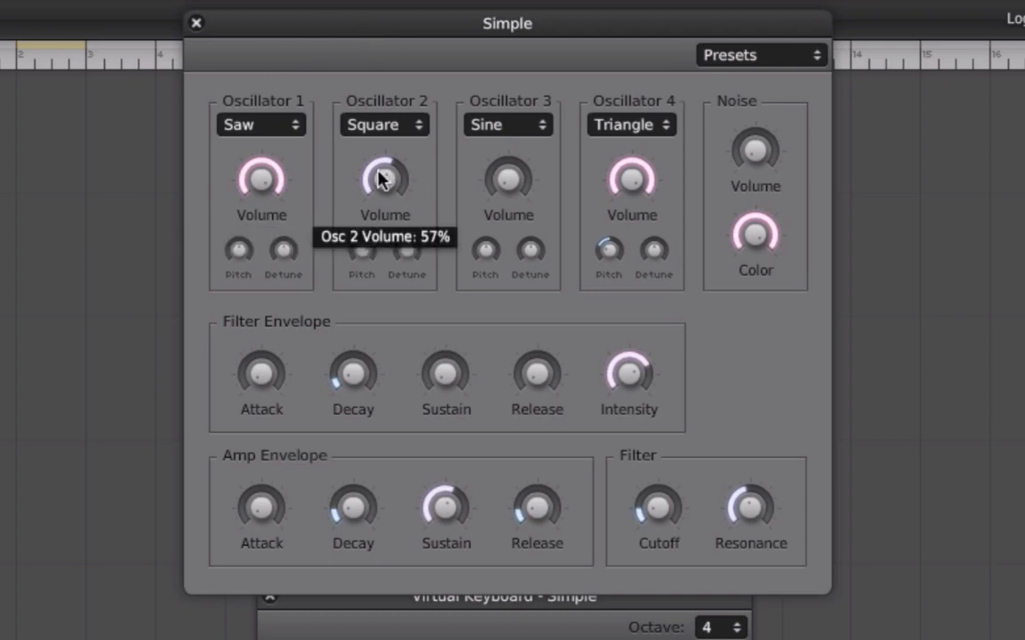
drag(381, 178, 383, 258)
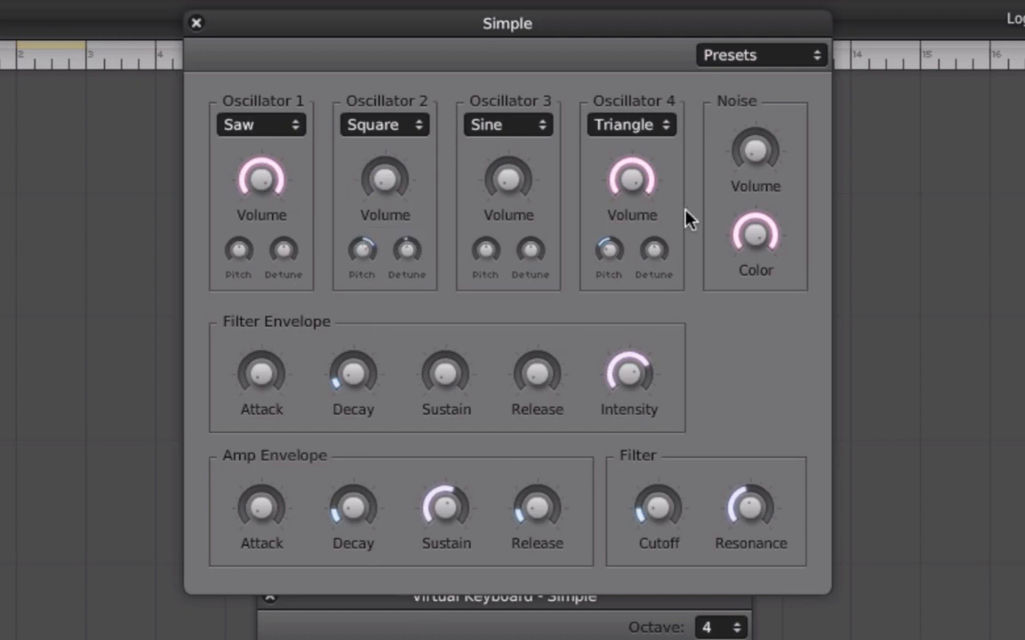
mouse_move(640, 185)
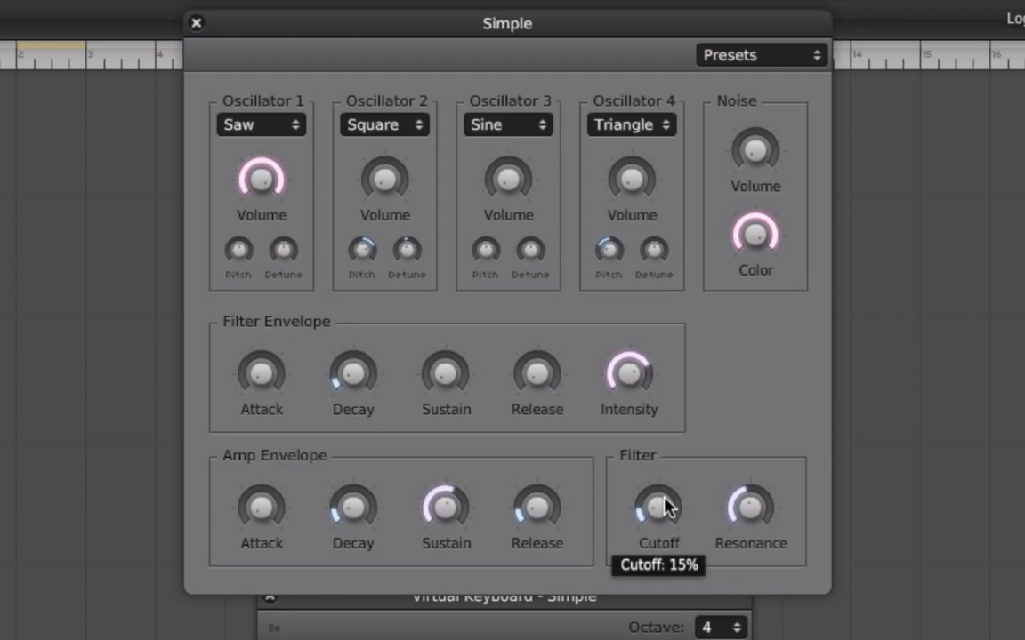
Neutralise the filter by setting the cutoff to maximum and both the resonance and the filter envelope intensity to zero.
drag(665, 505, 656, 245)
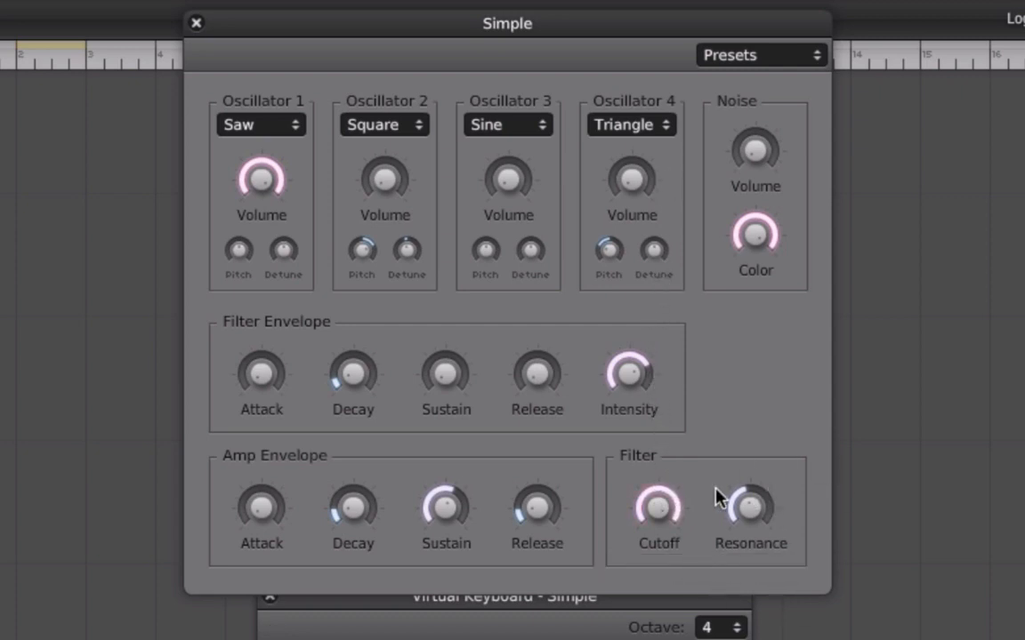
drag(660, 508, 662, 485)
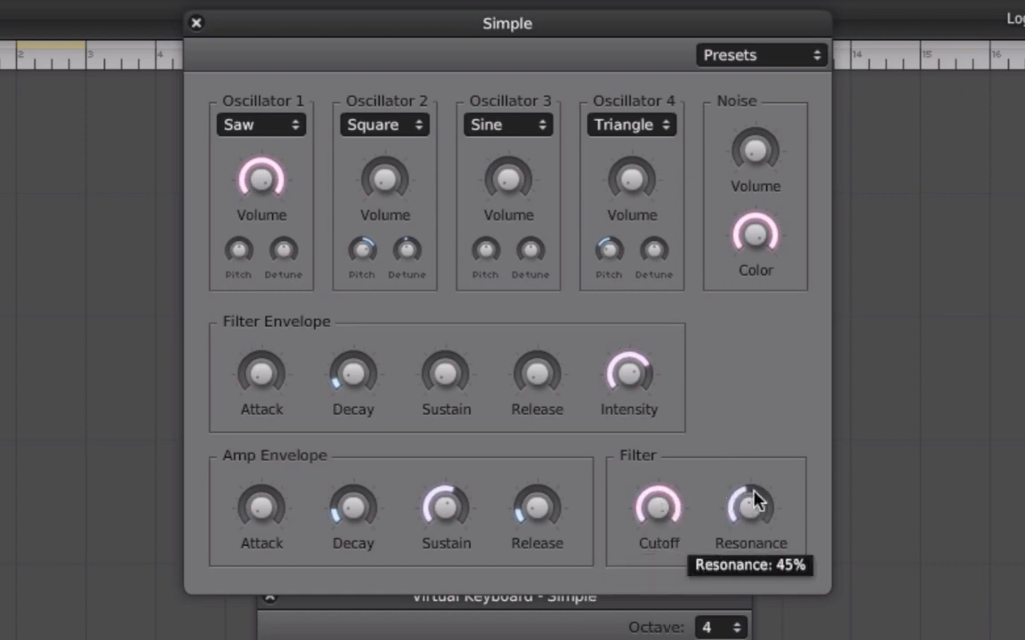
drag(755, 500, 756, 636)
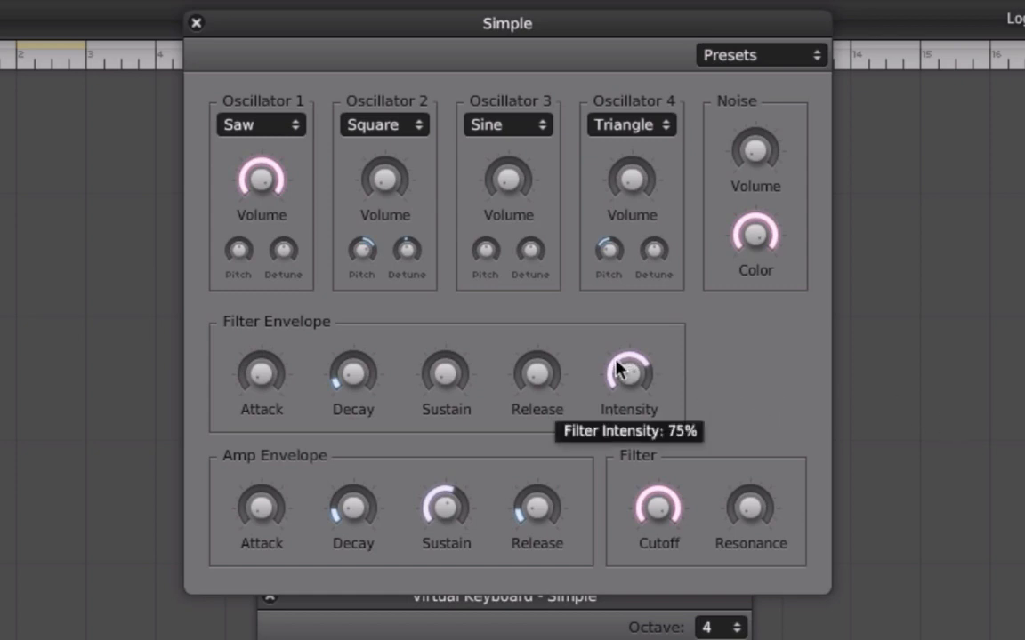
mouse_move(626, 400)
drag(626, 391, 626, 445)
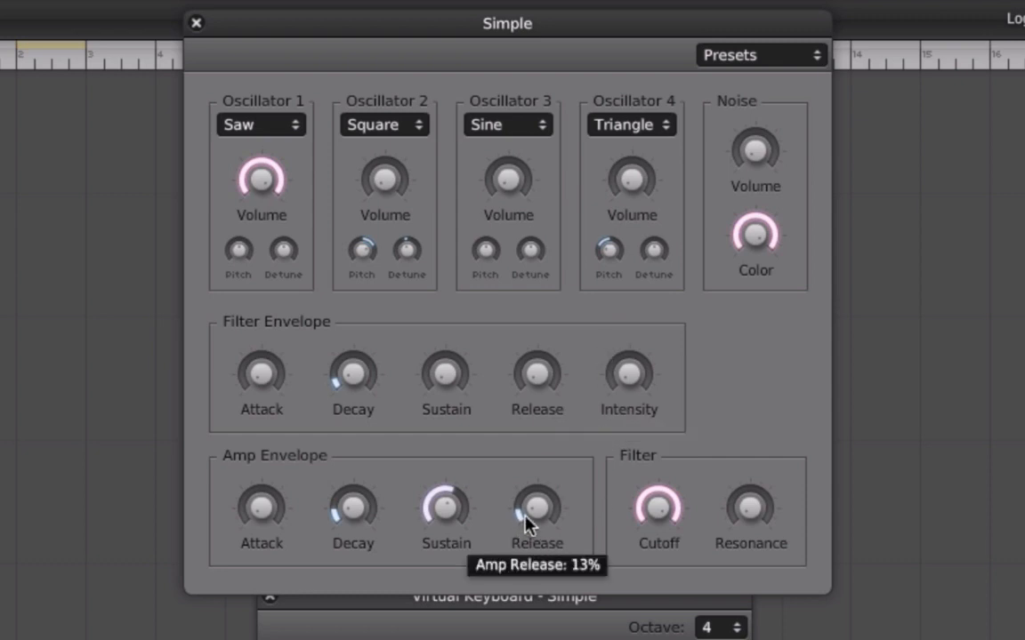
Set the amp envelope's release and decay to zero and its sustain to maximum.
drag(529, 517, 529, 569)
drag(350, 508, 480, 624)
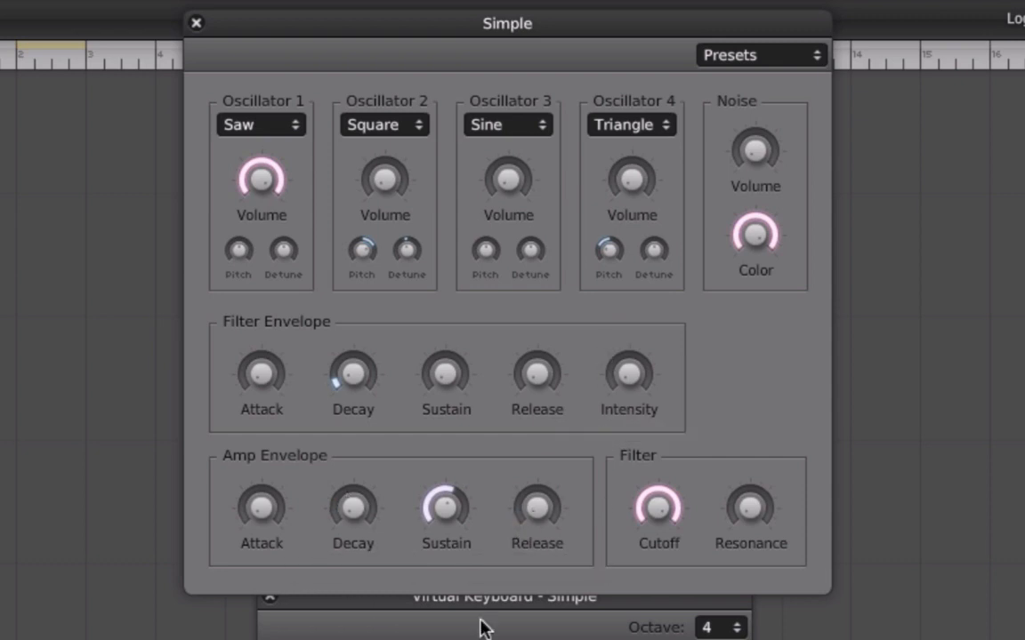
drag(460, 524, 459, 485)
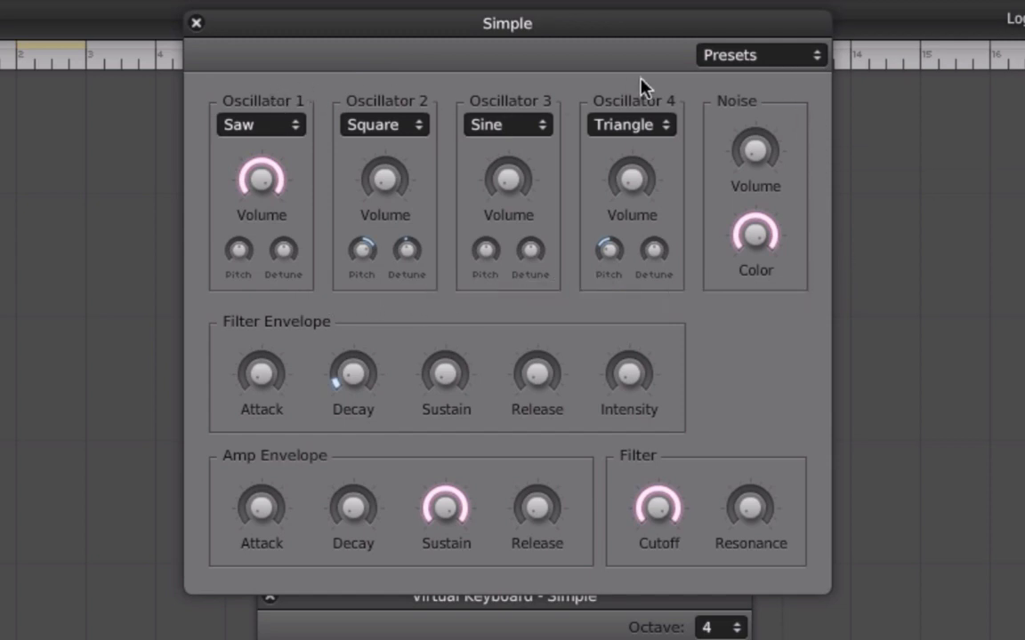
Turn Oscillator 1's volume down to zero and raise the noise volume to about a third.
mouse_move(264, 192)
drag(264, 191, 263, 599)
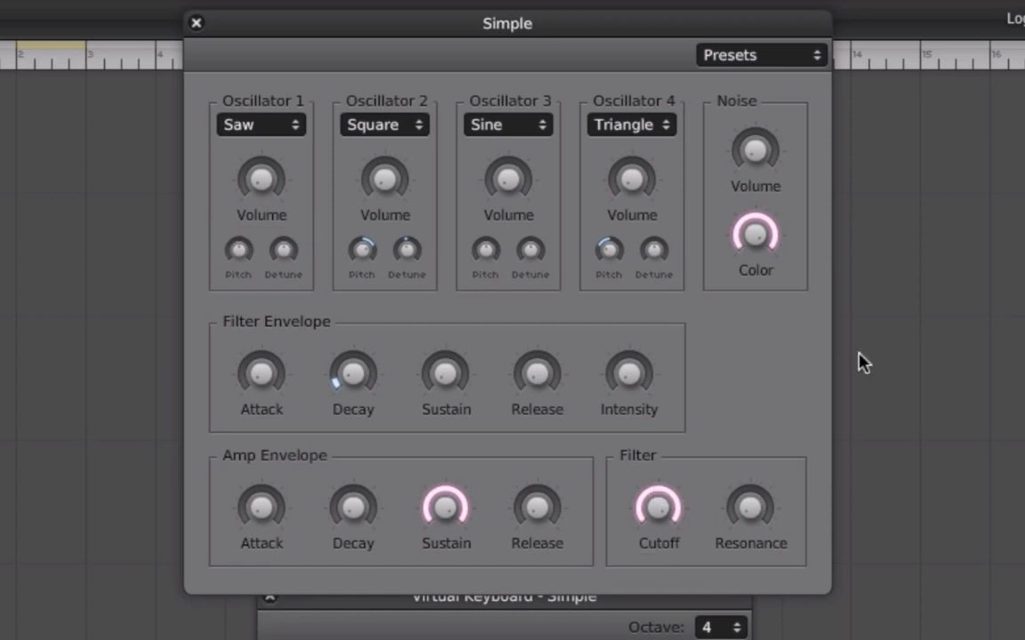
mouse_move(757, 151)
drag(757, 151, 766, 49)
Lower the noise generator's color to about half.
mouse_move(755, 273)
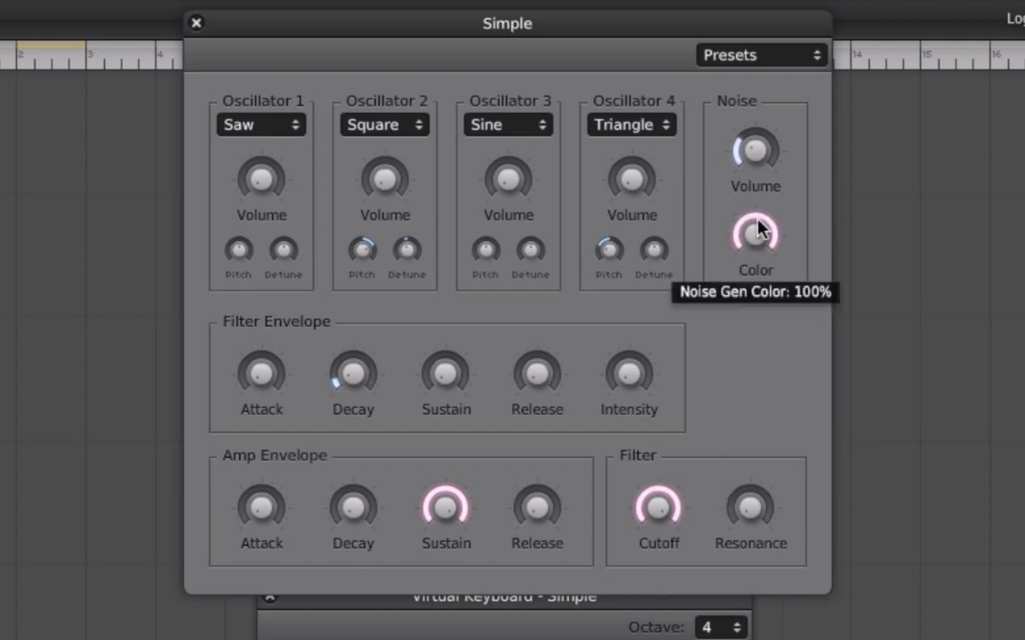
mouse_move(745, 245)
drag(770, 233, 754, 274)
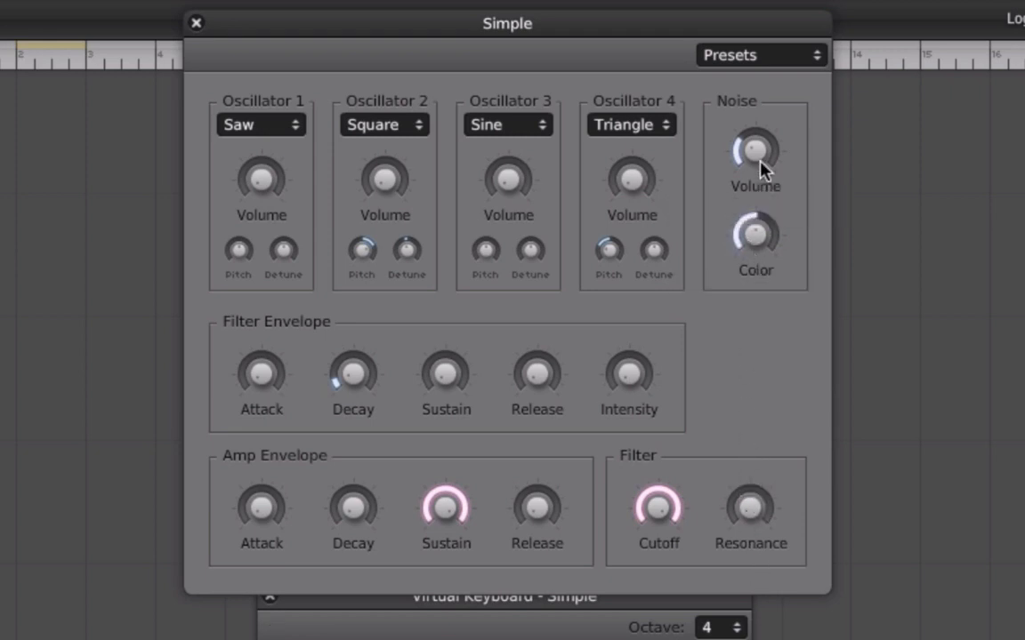
Turn the noise volume down to zero and bring Oscillator 1's volume up to about 80%.
drag(757, 153, 756, 311)
drag(261, 178, 251, 2)
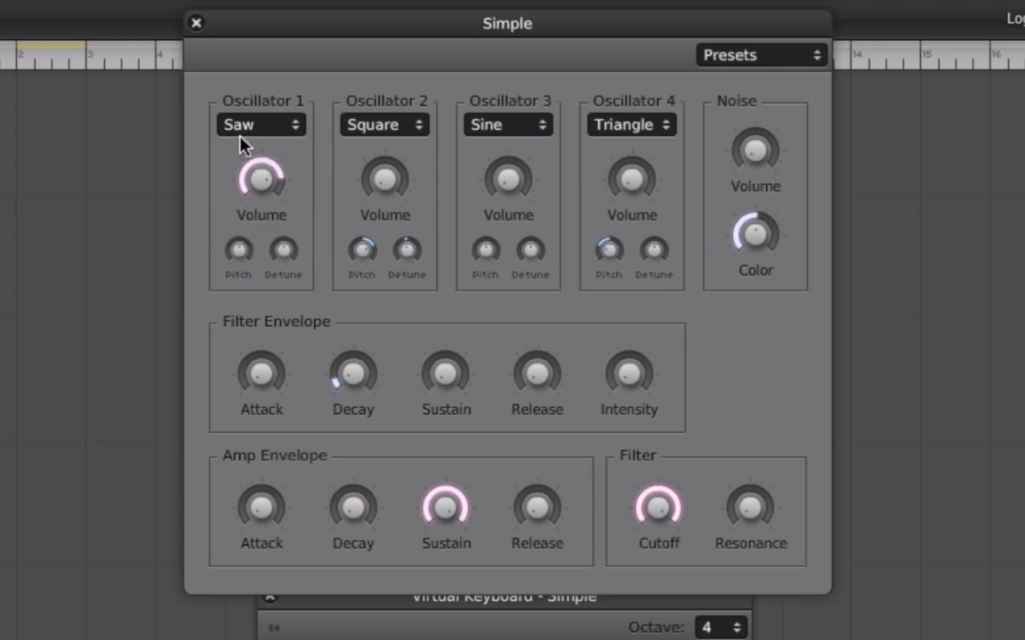
Change Oscillator 1's waveform to Square, to Sine and finally to Triangle to compare their sounds.
click(271, 131)
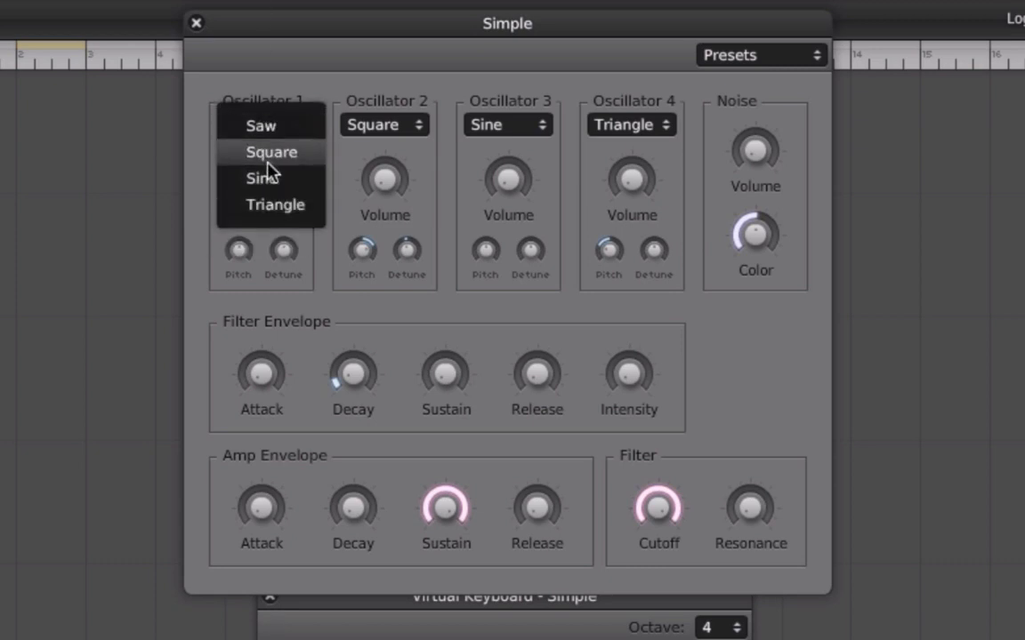
click(268, 158)
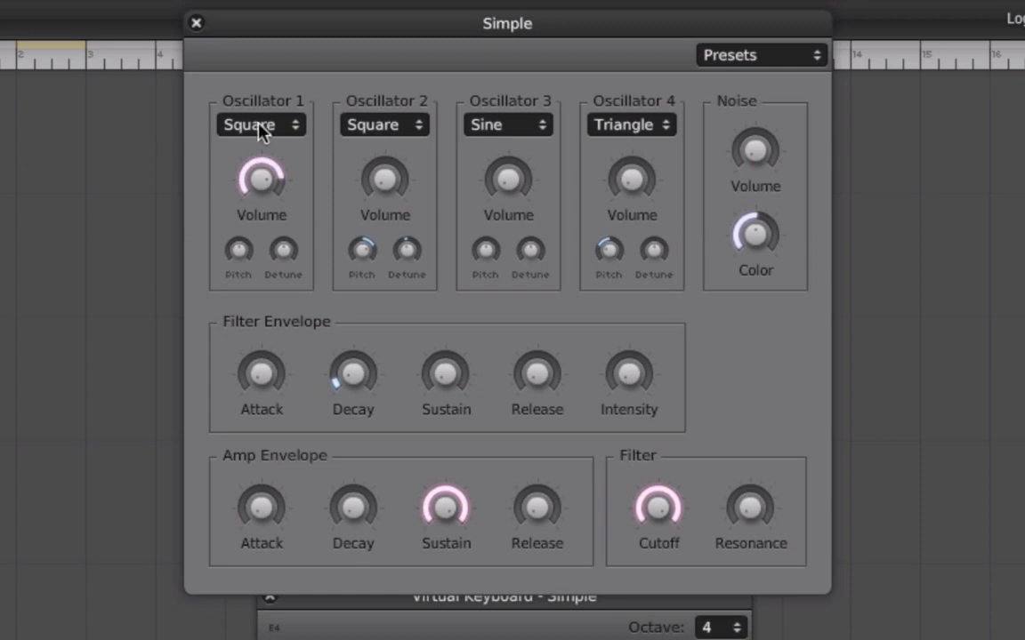
click(258, 126)
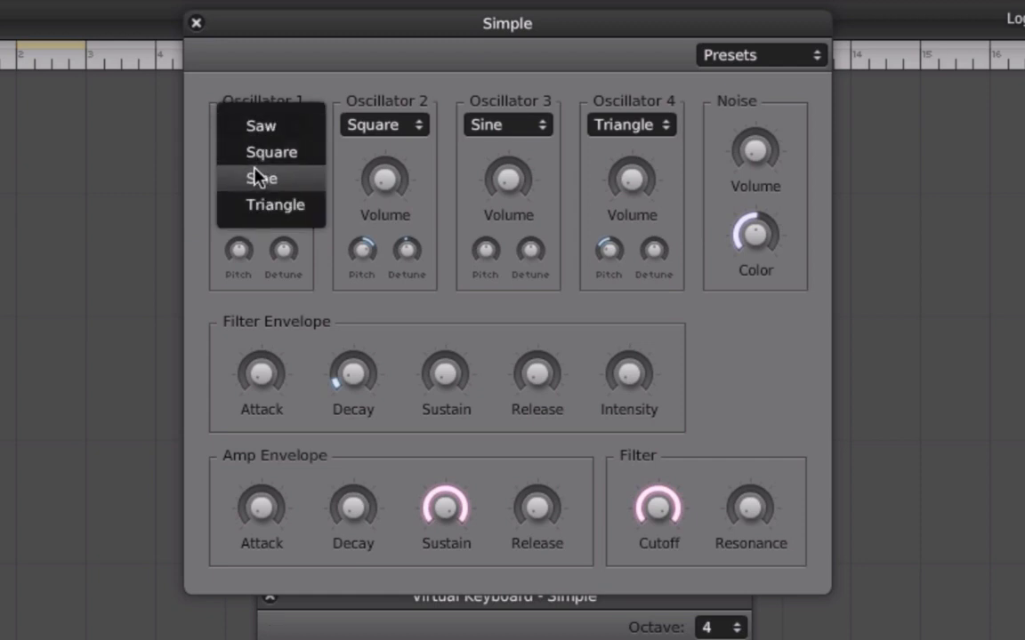
click(256, 177)
click(266, 127)
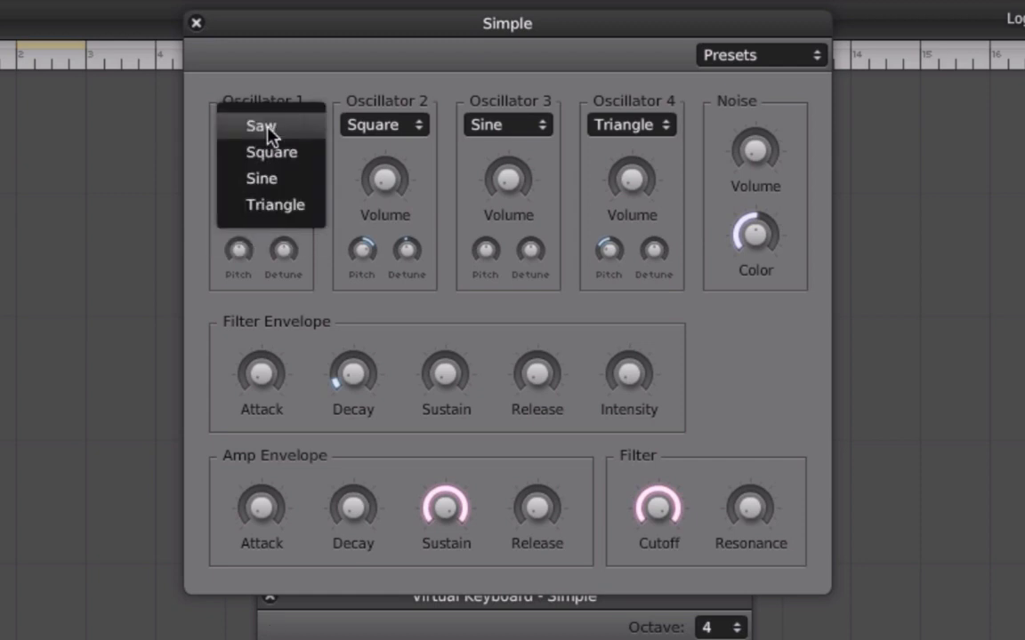
click(261, 206)
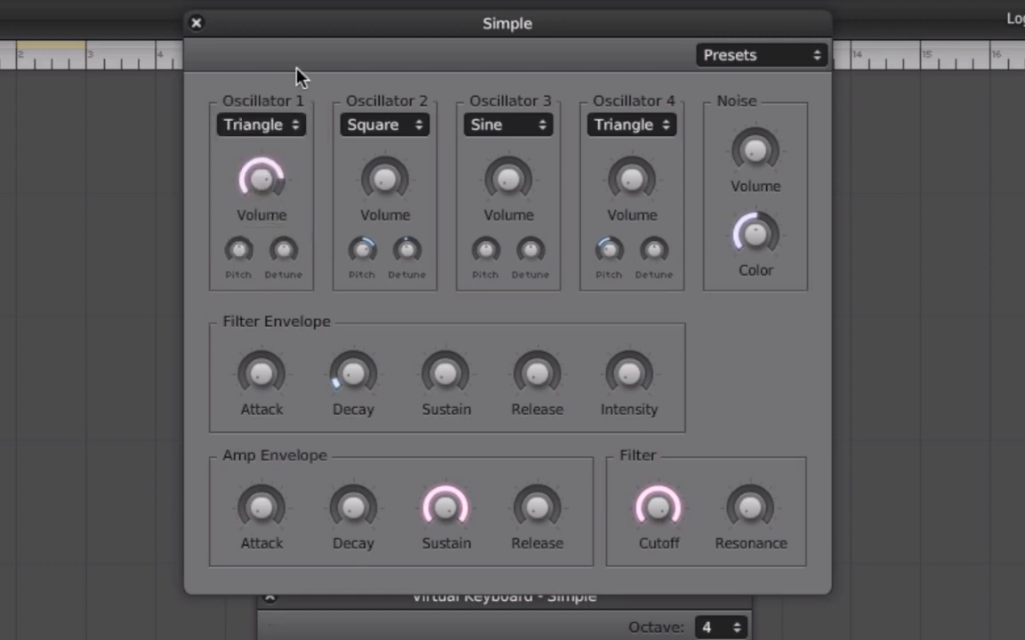
Change Oscillator 1's waveform to Square.
click(267, 127)
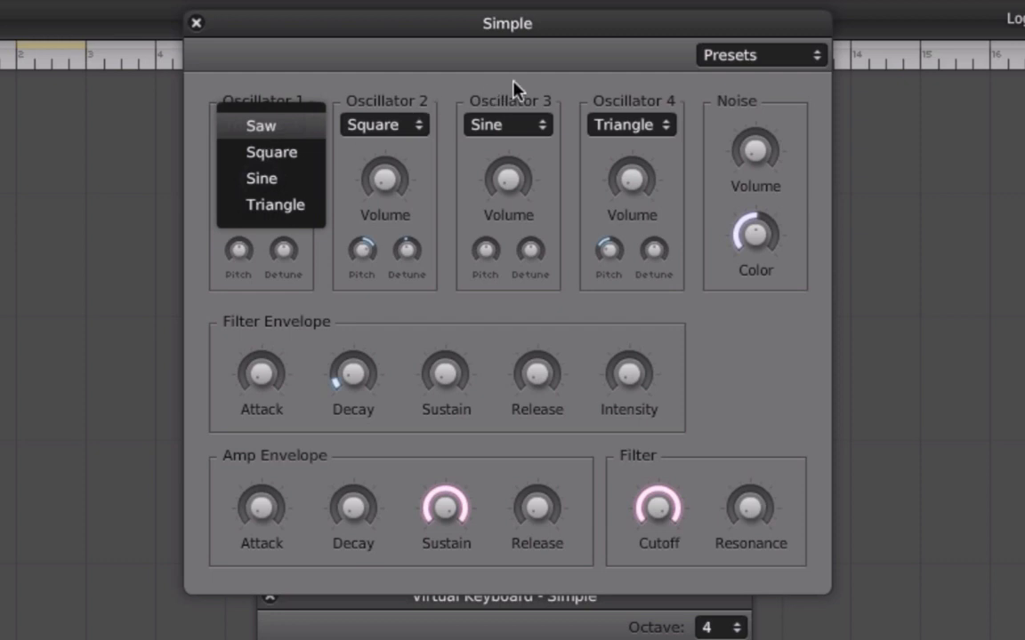
click(303, 88)
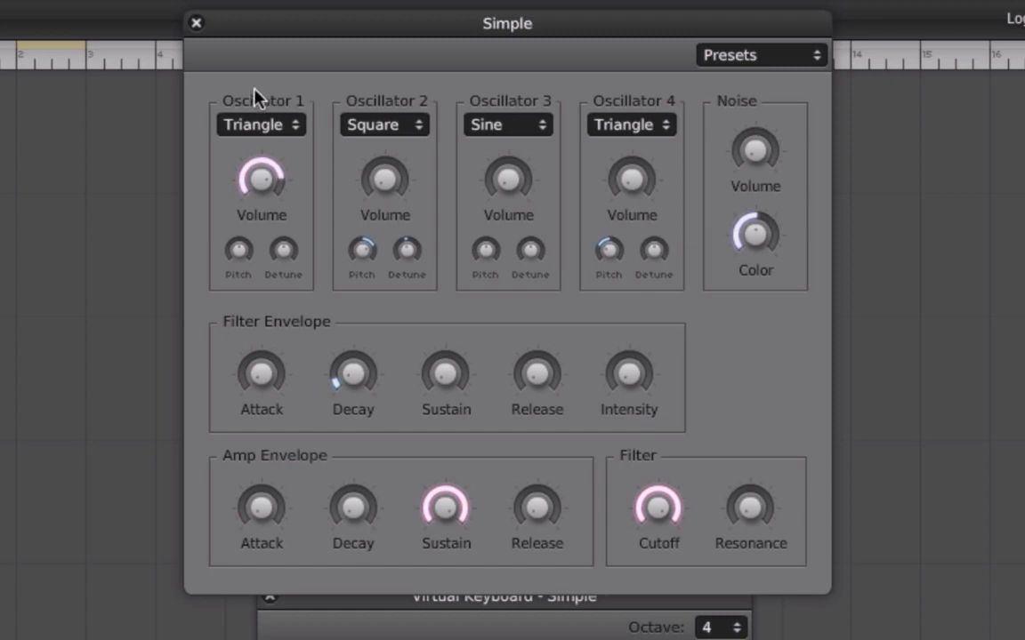
click(258, 129)
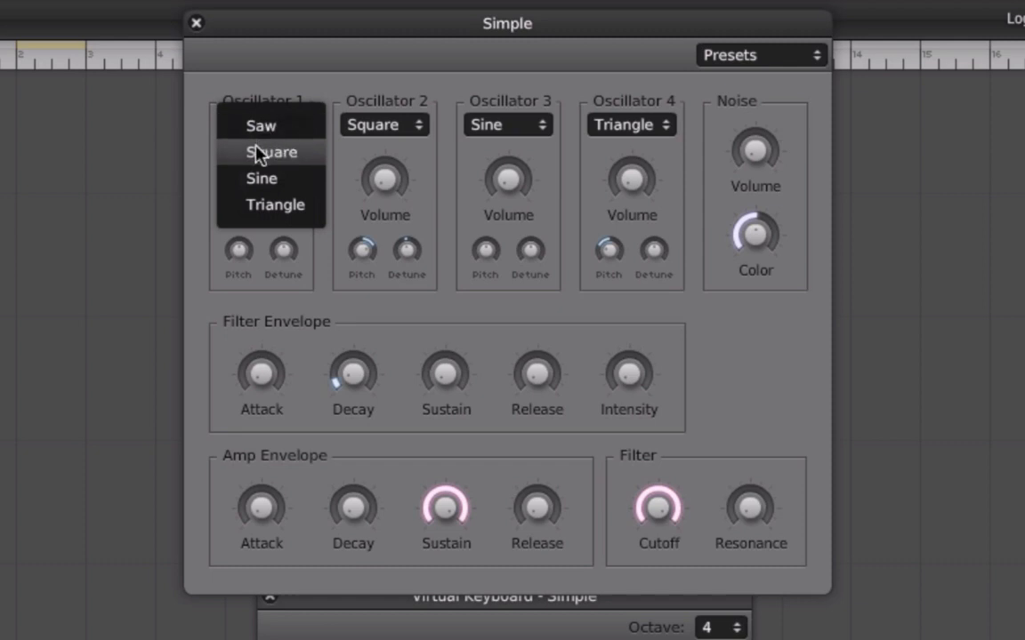
click(257, 153)
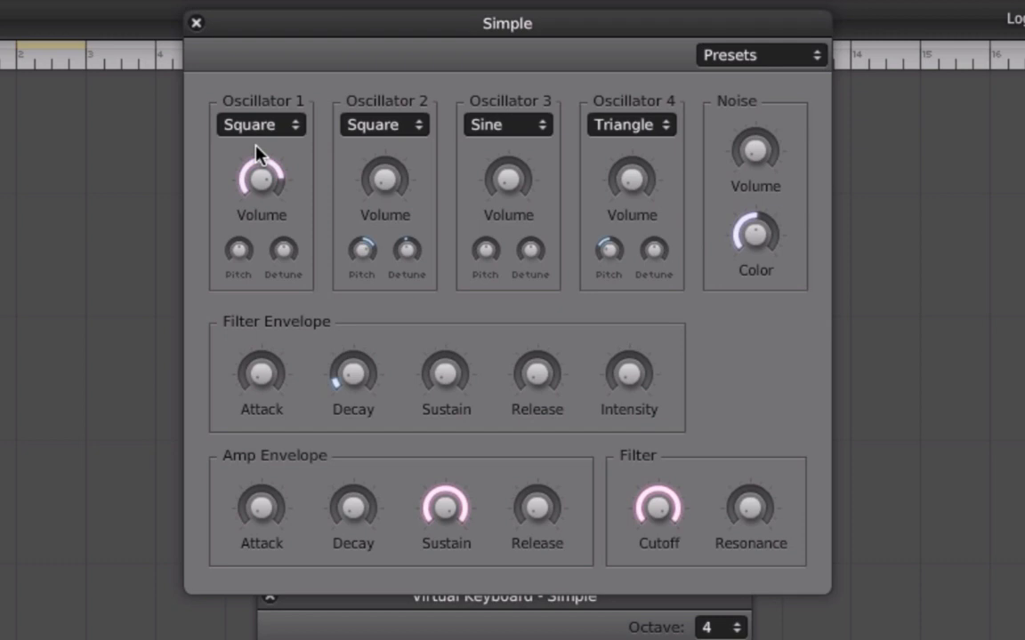
Raise Oscillator 2's volume to about two thirds.
mouse_move(507, 171)
mouse_move(394, 172)
drag(389, 175, 401, 12)
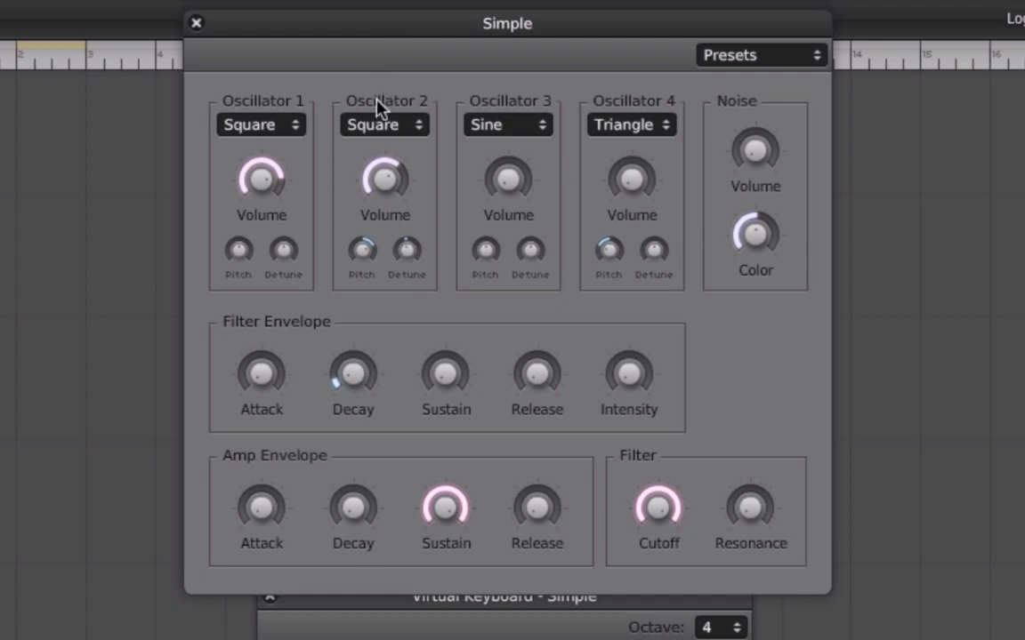
mouse_move(368, 249)
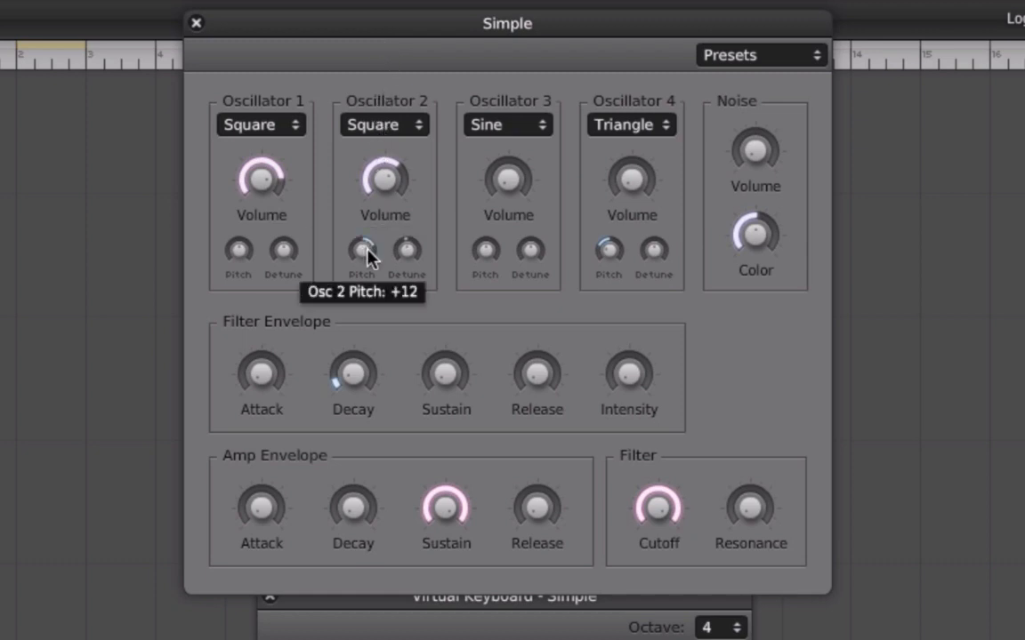
mouse_move(395, 192)
mouse_down()
mouse_move(387, 103)
mouse_move(388, 175)
mouse_up()
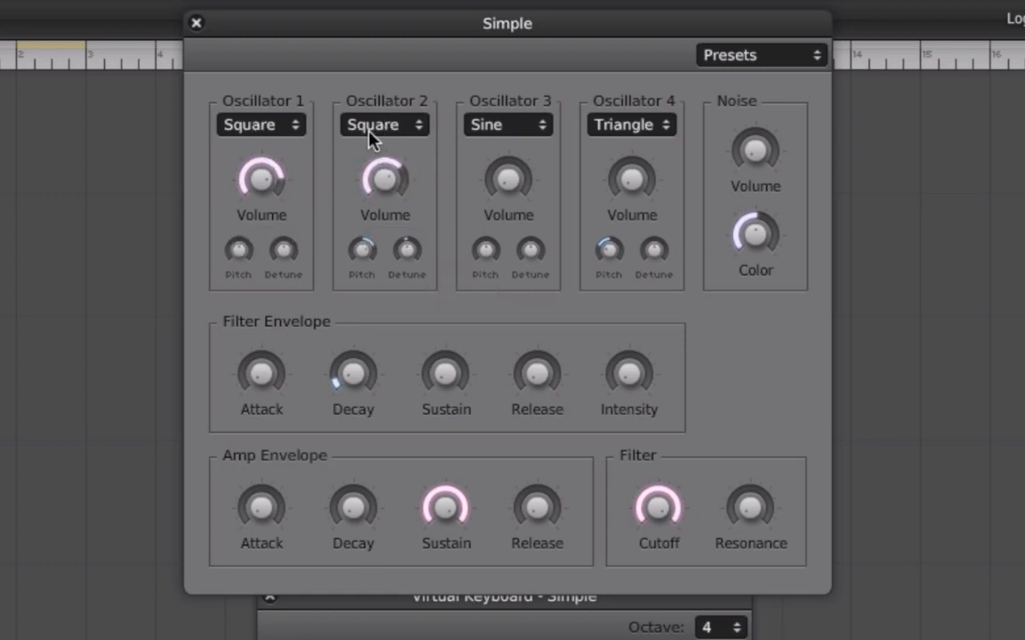
Reset Oscillator 2's pitch and detune to zero and turn its volume all the way down.
mouse_move(369, 197)
mouse_move(363, 257)
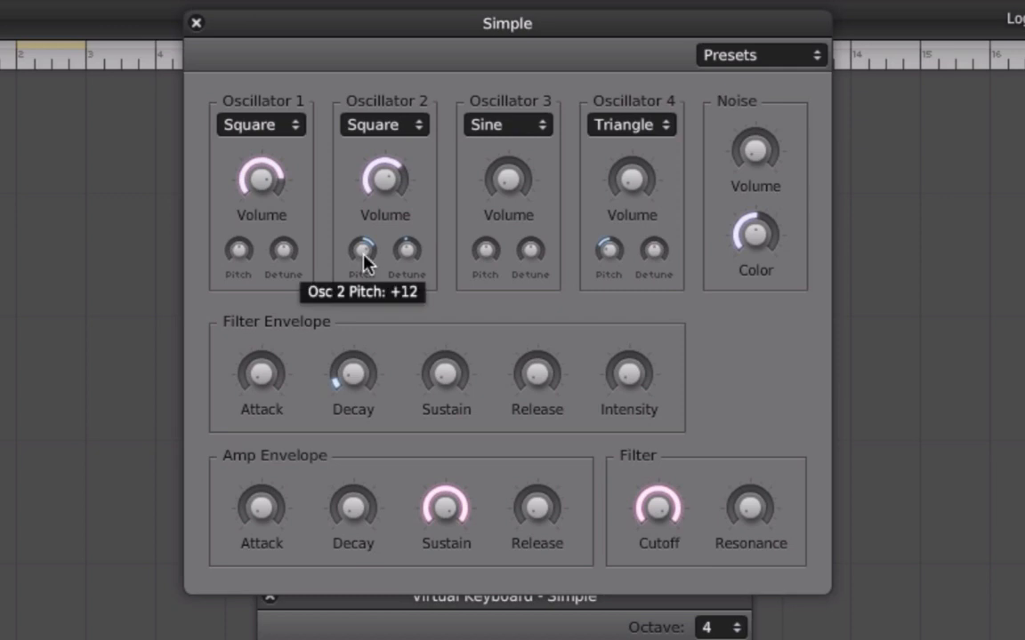
drag(363, 257, 357, 326)
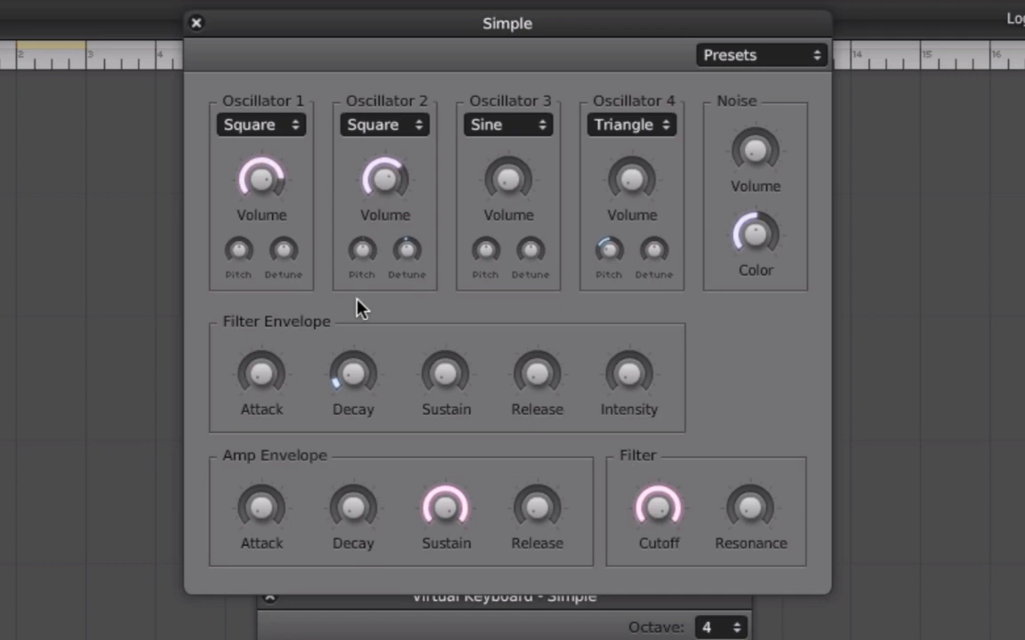
mouse_move(399, 252)
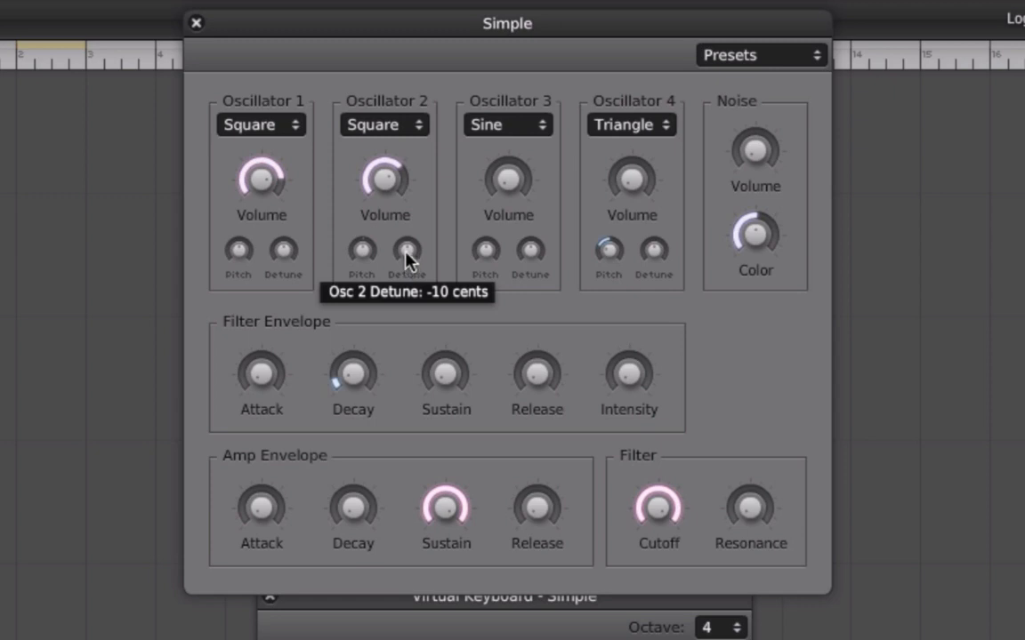
drag(384, 178, 385, 620)
drag(407, 250, 373, 307)
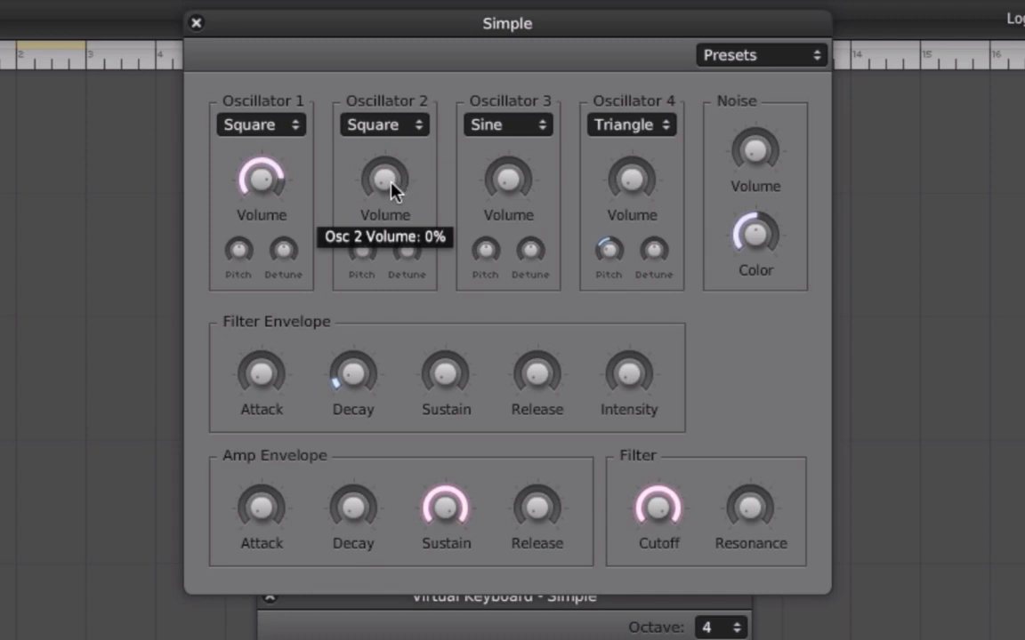
Raise Oscillator 2's volume to 43% and play a note on the virtual keyboard.
drag(391, 187, 395, 77)
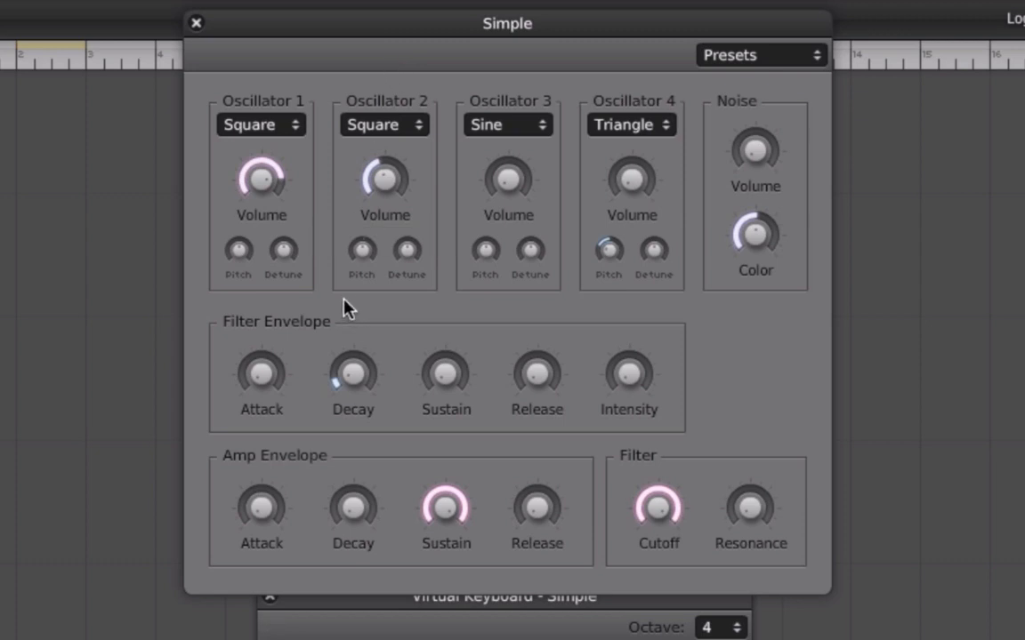
mouse_move(370, 236)
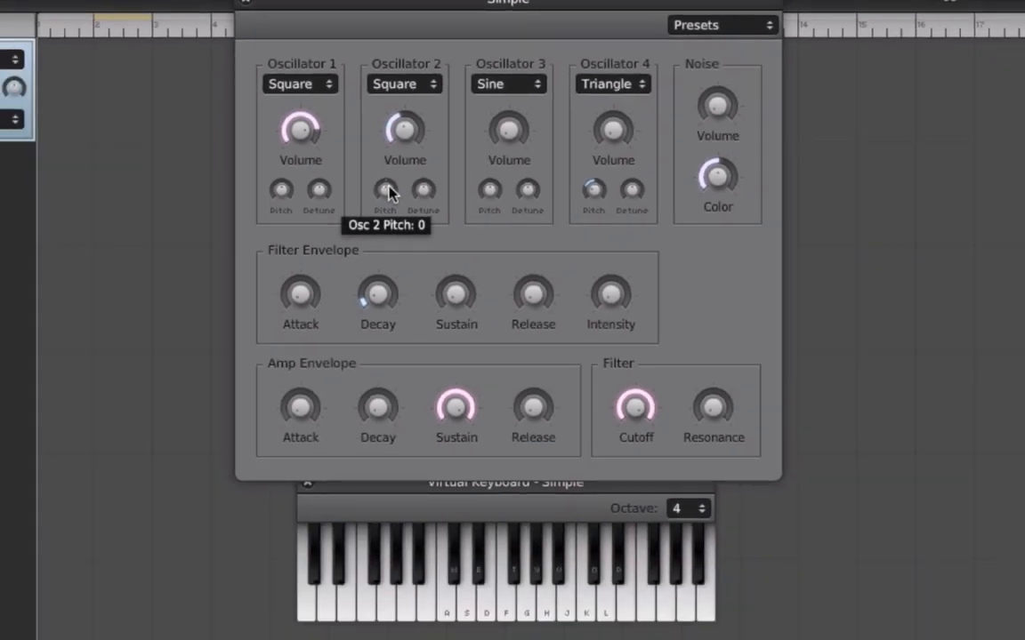
click(449, 620)
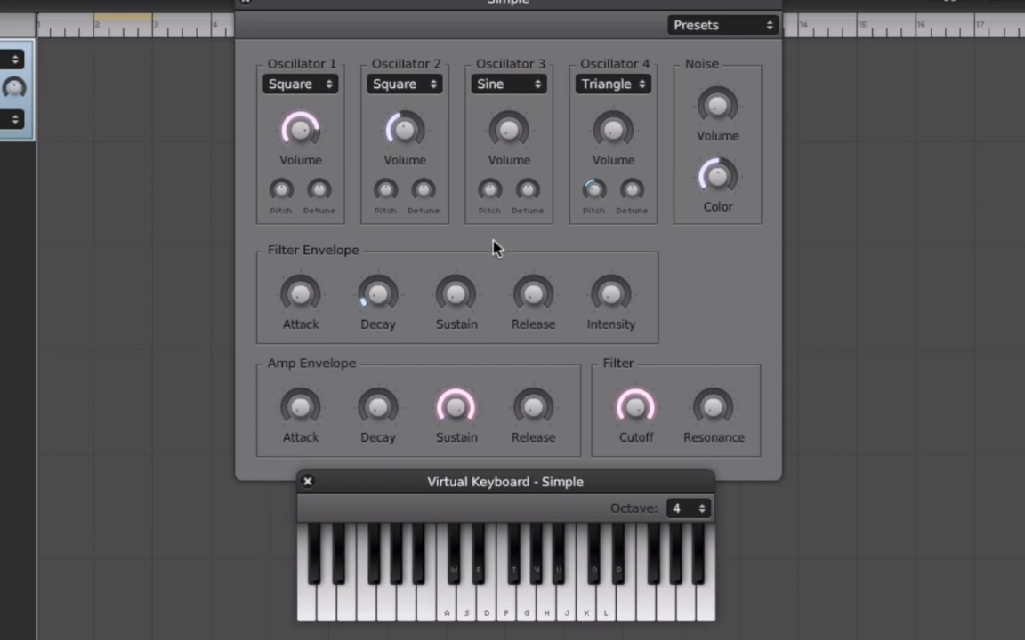
Lower Oscillator 2's pitch about halfway to its minimum and reduce its volume to about a third.
mouse_move(381, 195)
mouse_down()
mouse_move(381, 230)
mouse_move(388, 201)
mouse_up()
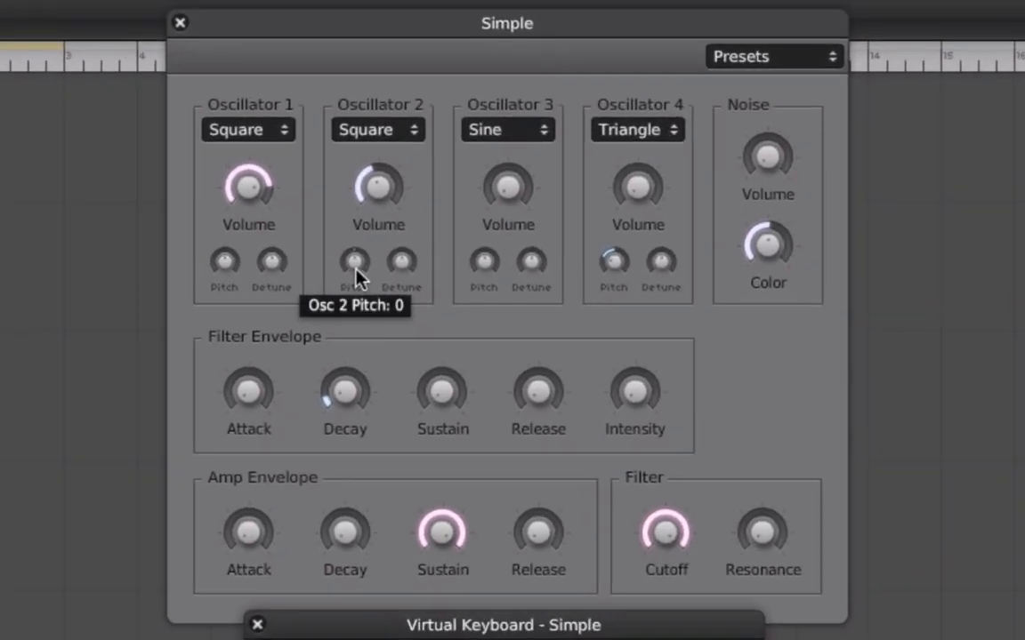
drag(355, 272, 339, 339)
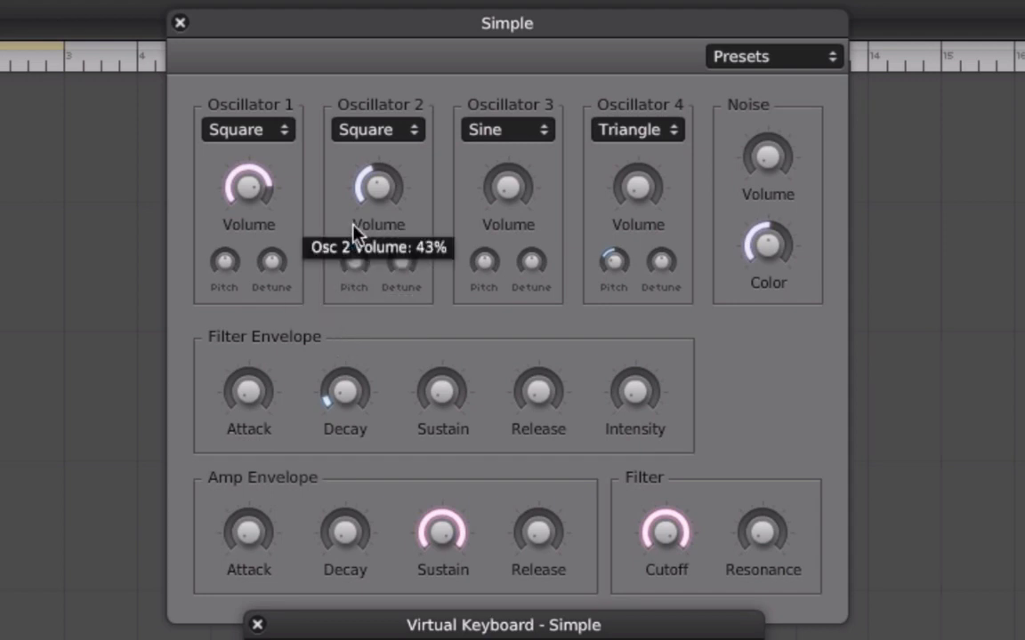
drag(355, 267, 355, 268)
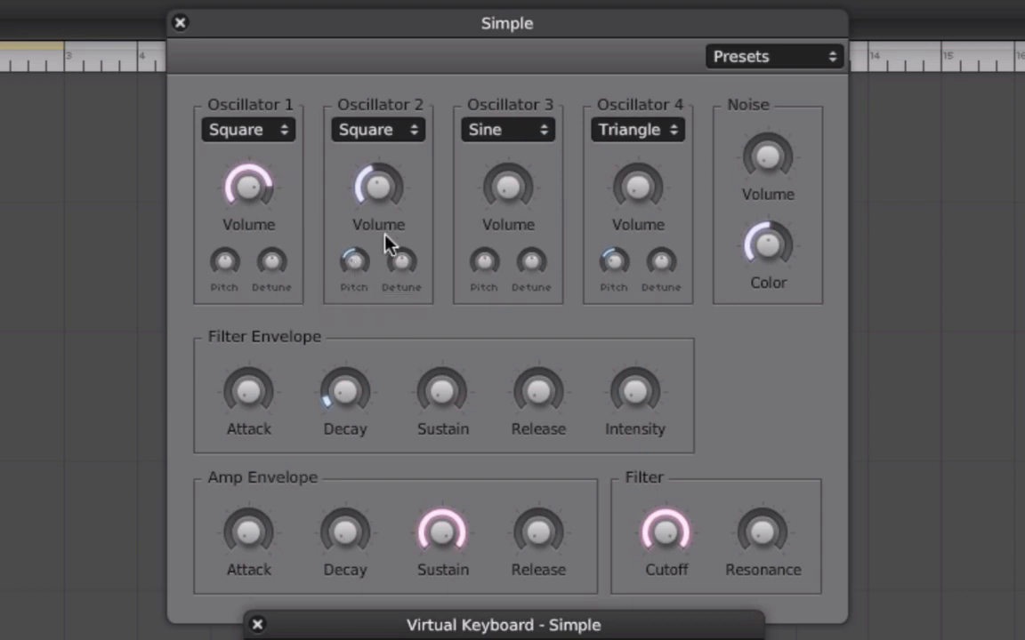
mouse_move(378, 209)
mouse_down()
mouse_move(373, 300)
mouse_move(370, 229)
mouse_up()
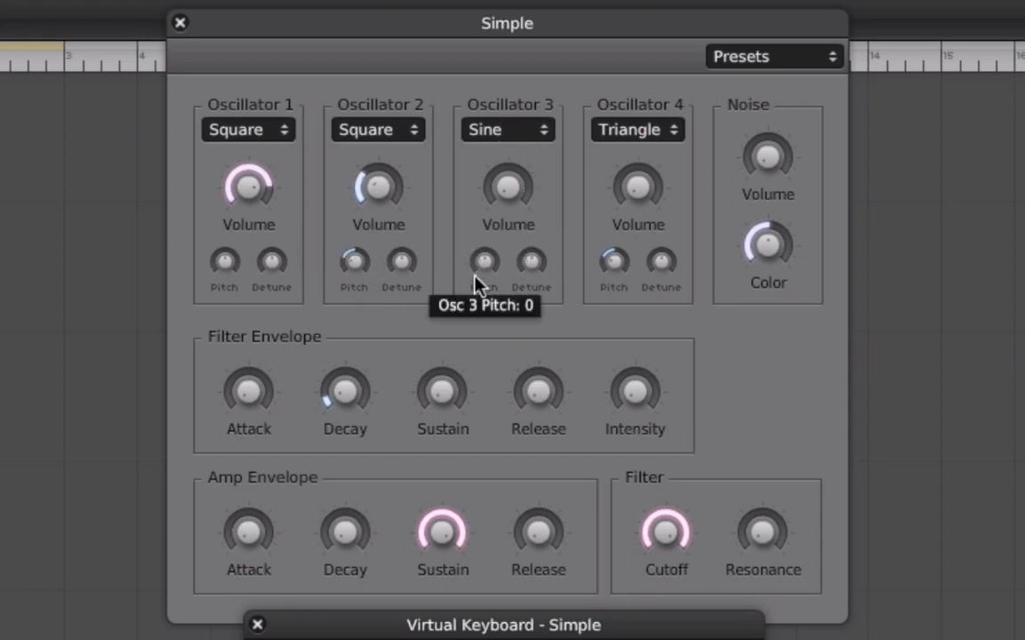
Lower Oscillator 3's pitch to its minimum and raise its volume to about 80%.
drag(485, 269, 441, 456)
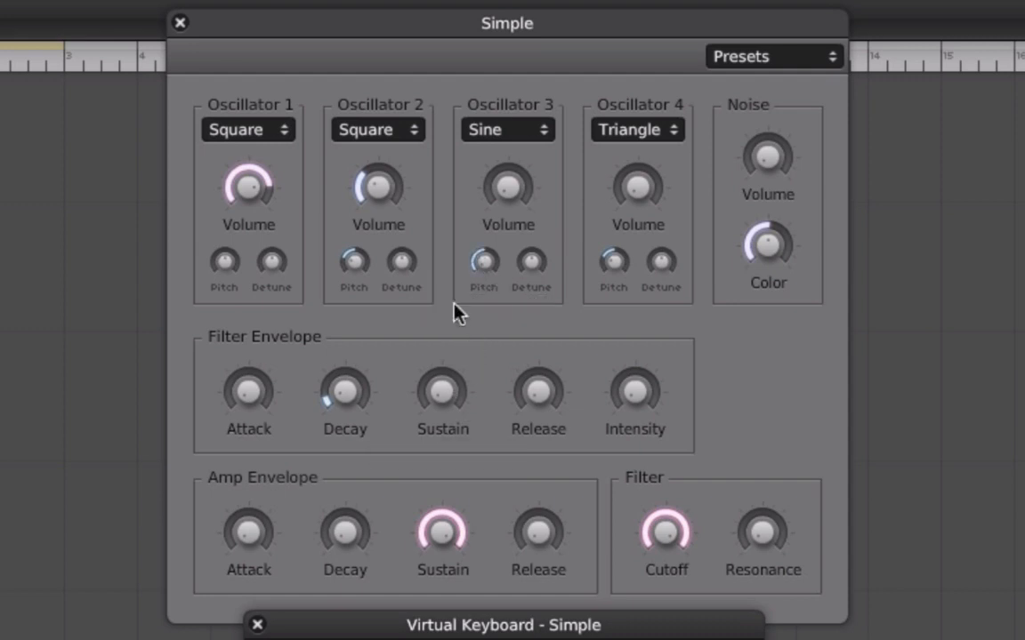
drag(519, 197, 519, 0)
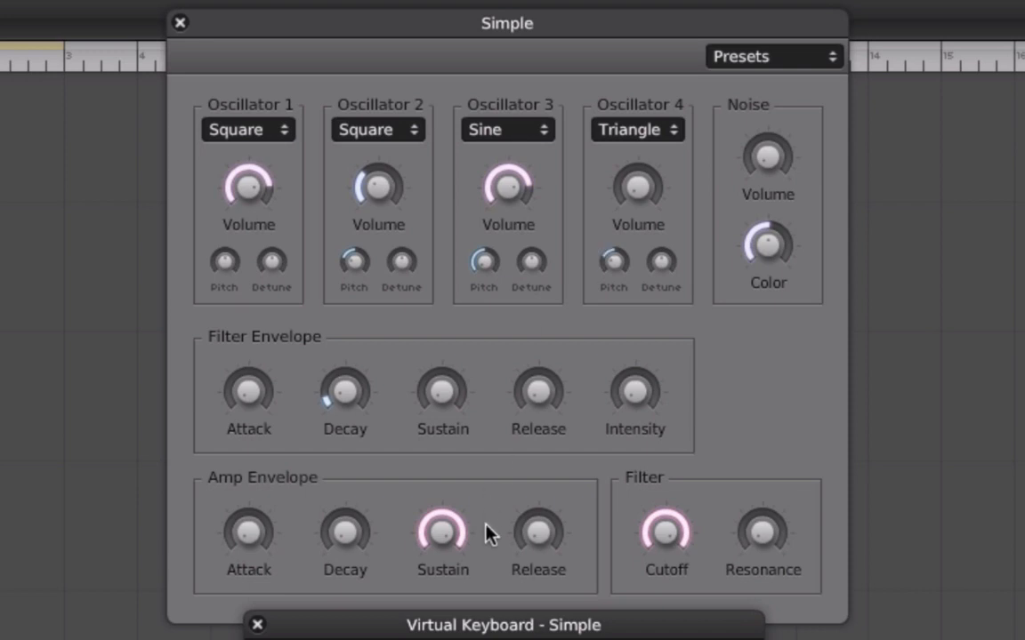
Turn the amp envelope's sustain down to zero and raise its decay to about a third.
mouse_move(464, 530)
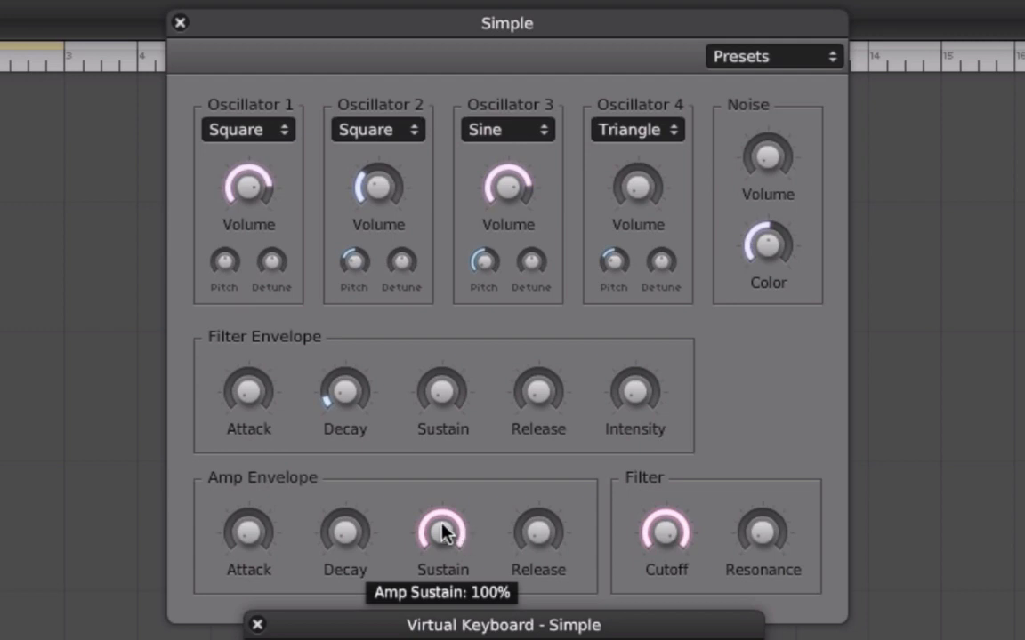
drag(442, 523, 437, 619)
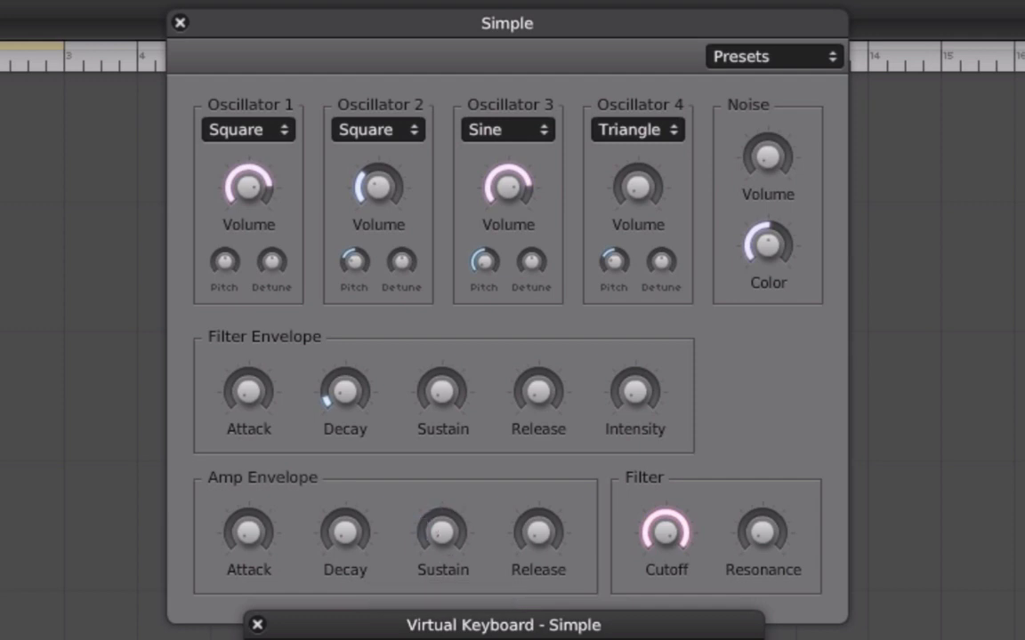
mouse_move(342, 544)
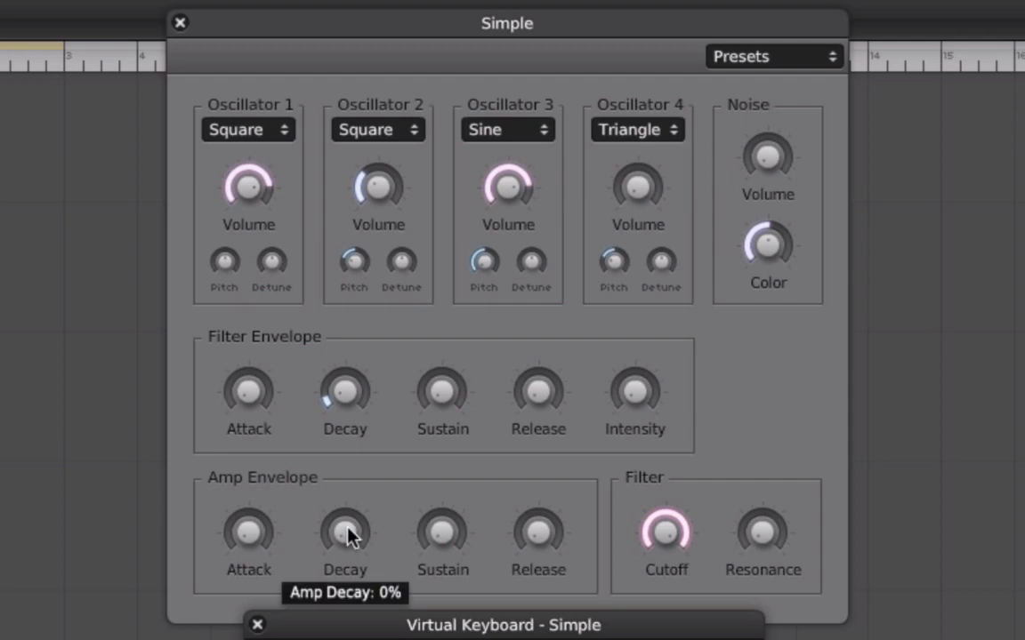
drag(349, 535, 343, 446)
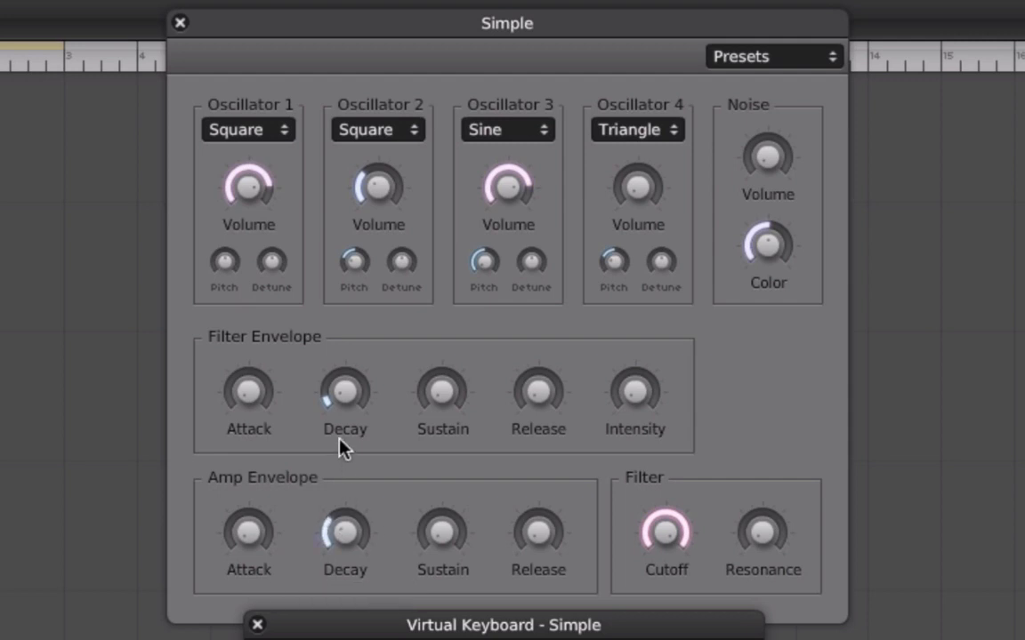
Raise the amp envelope's decay to 100%.
mouse_move(254, 544)
mouse_move(446, 539)
mouse_move(365, 530)
drag(365, 530, 384, 96)
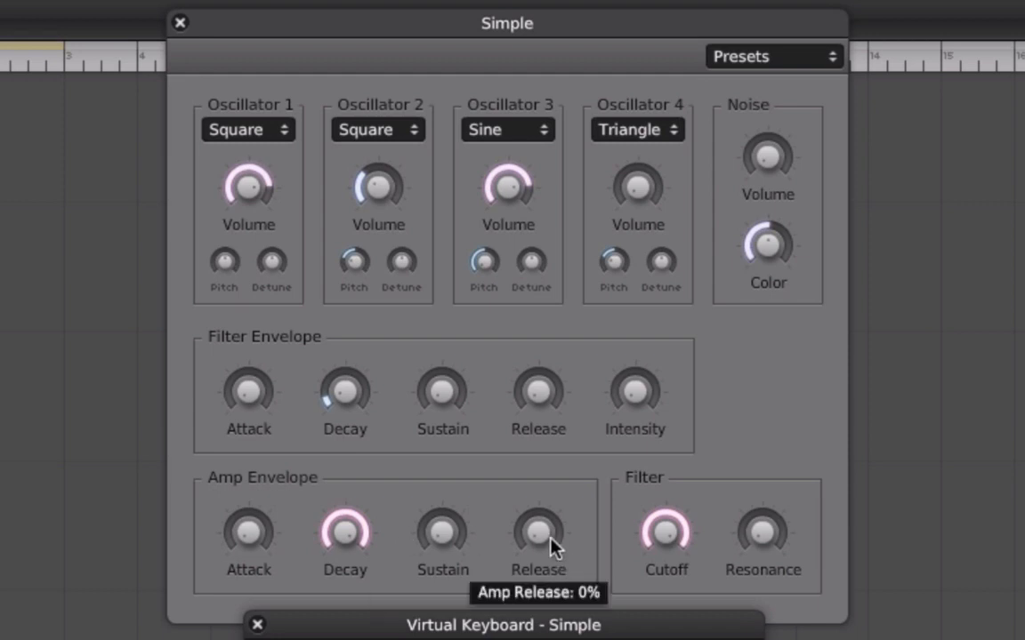
Raise the amp envelope's release to about a third and lower its decay to about a third.
drag(538, 533, 529, 435)
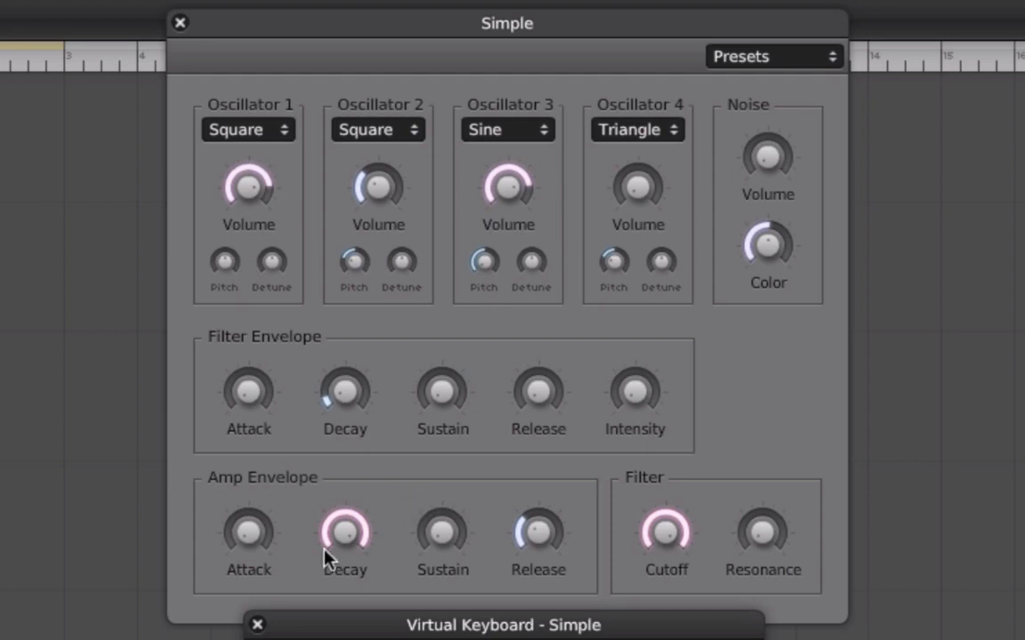
mouse_move(342, 534)
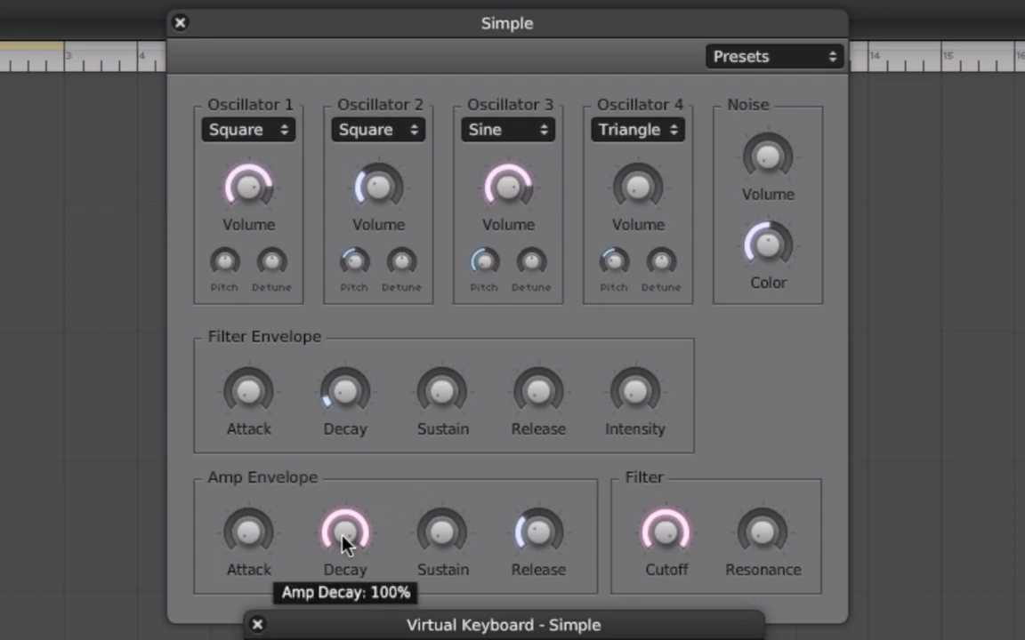
drag(343, 534, 297, 467)
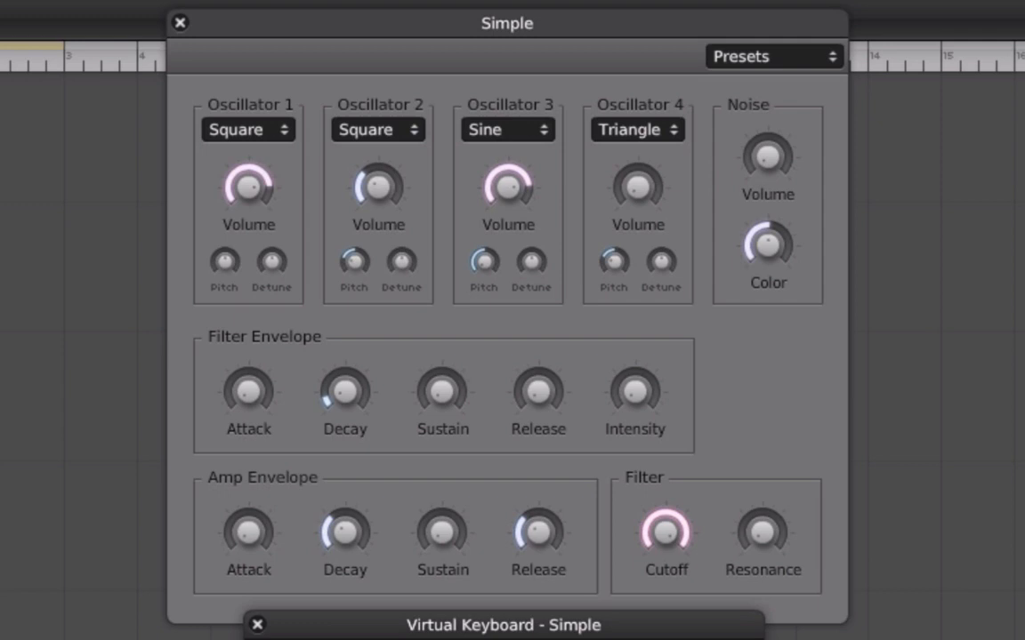
Set the filter envelope's intensity to 100% and lower the filter cutoff to about 15%.
mouse_move(659, 521)
mouse_move(627, 399)
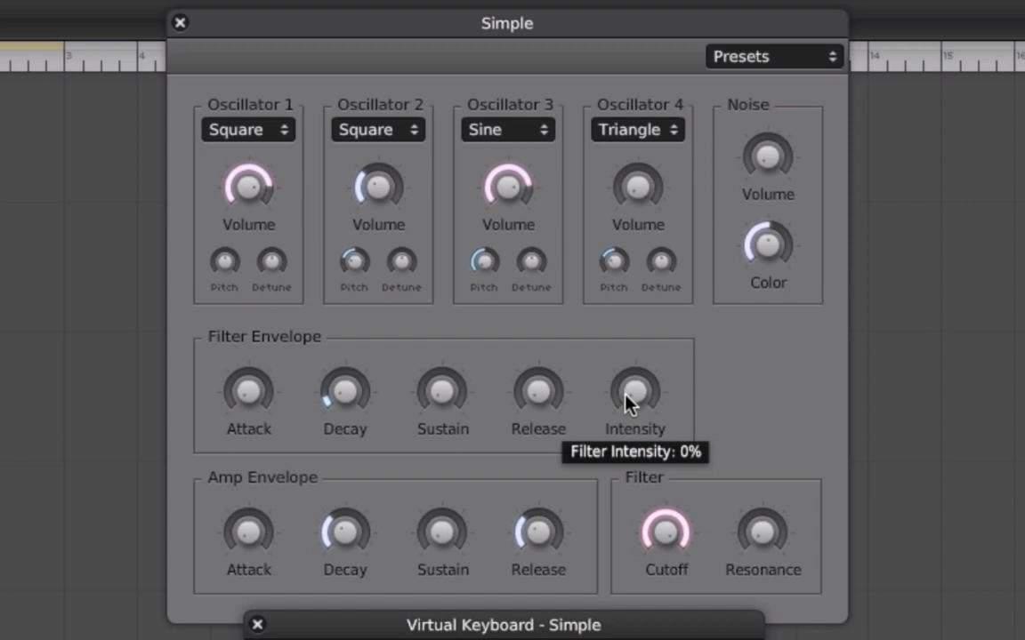
mouse_move(661, 519)
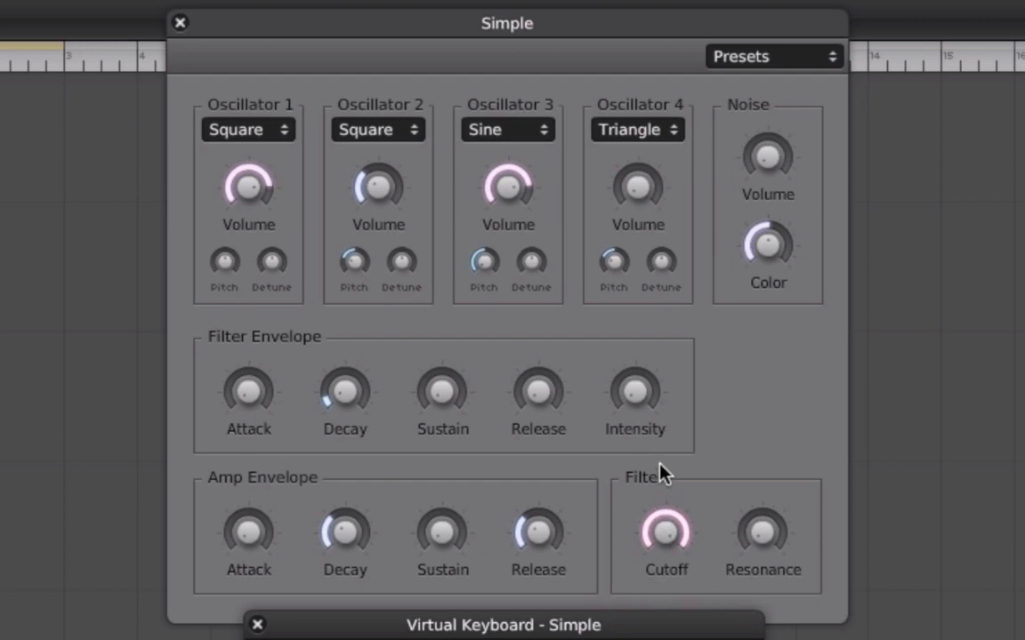
mouse_move(657, 450)
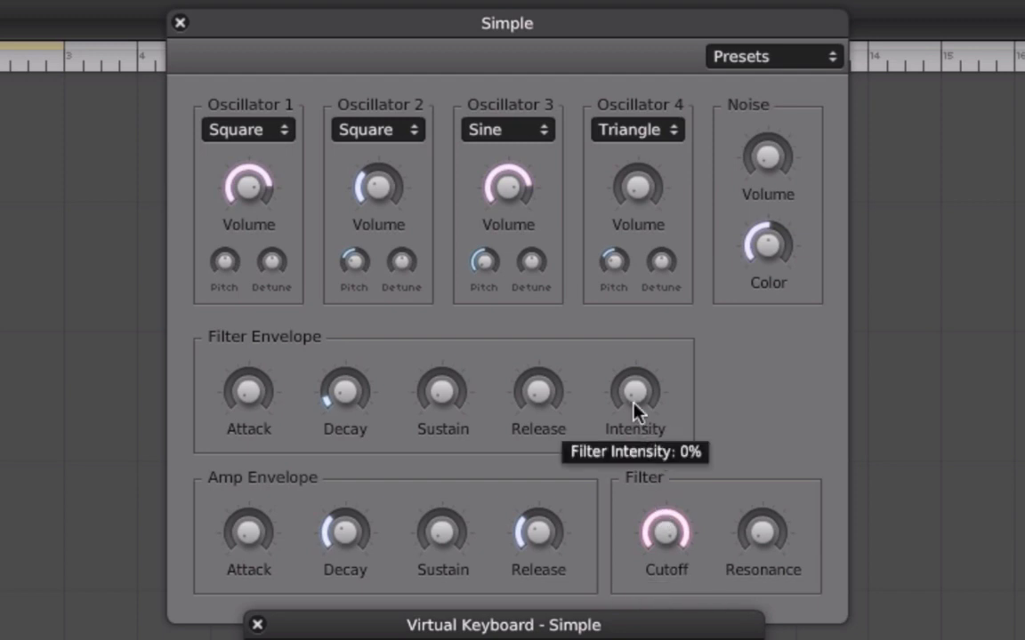
drag(634, 406, 633, 338)
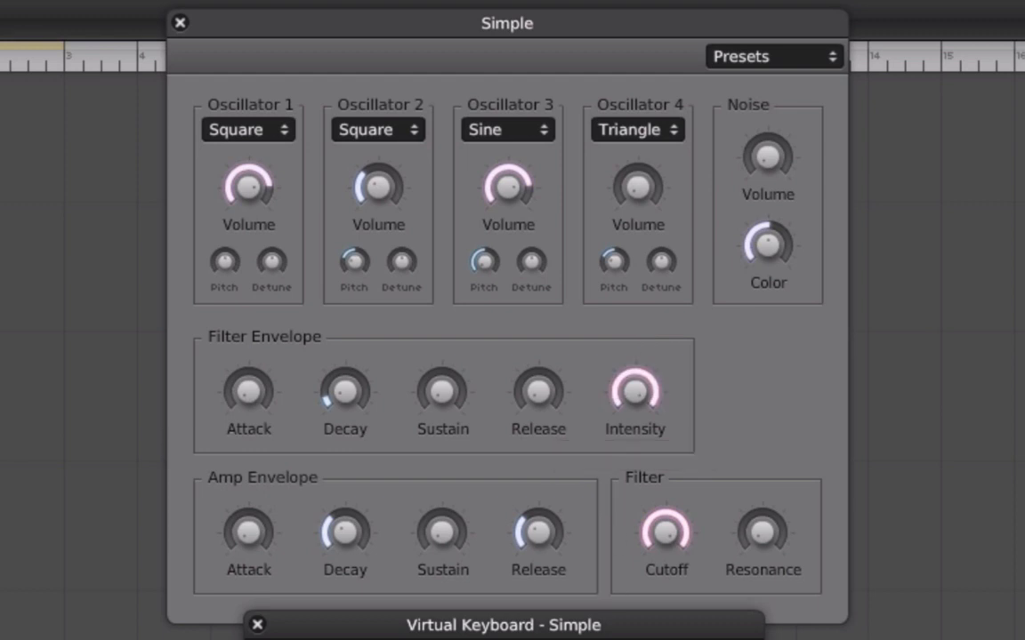
mouse_move(661, 449)
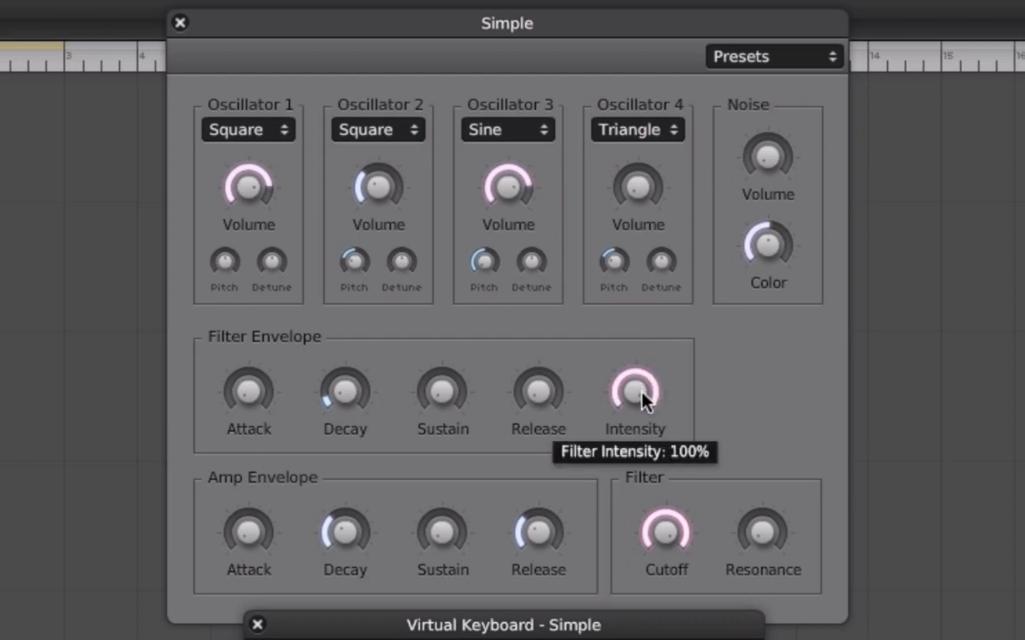
mouse_move(669, 552)
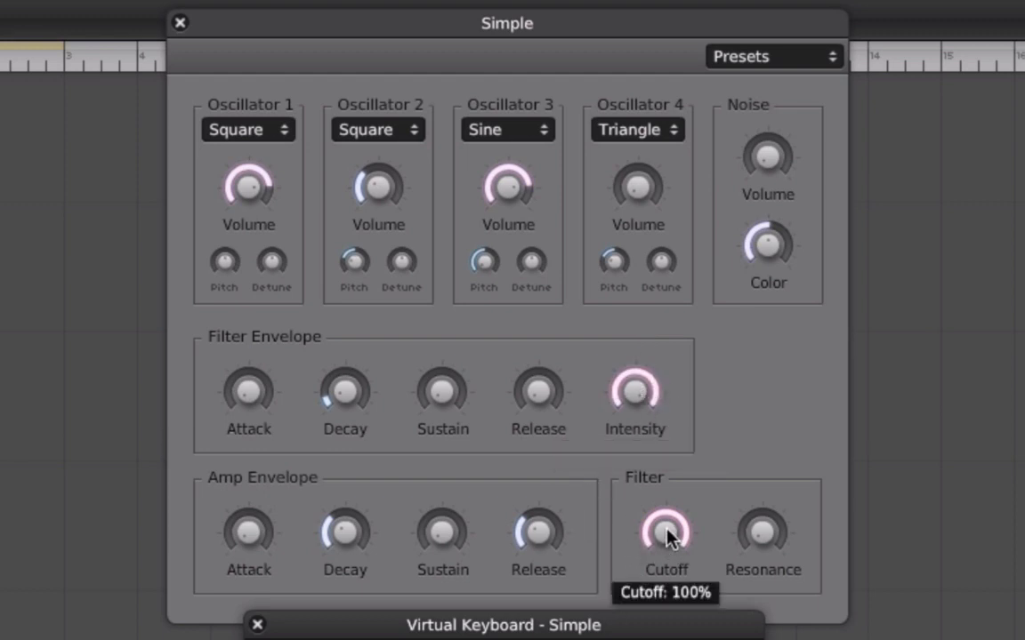
drag(667, 536, 649, 633)
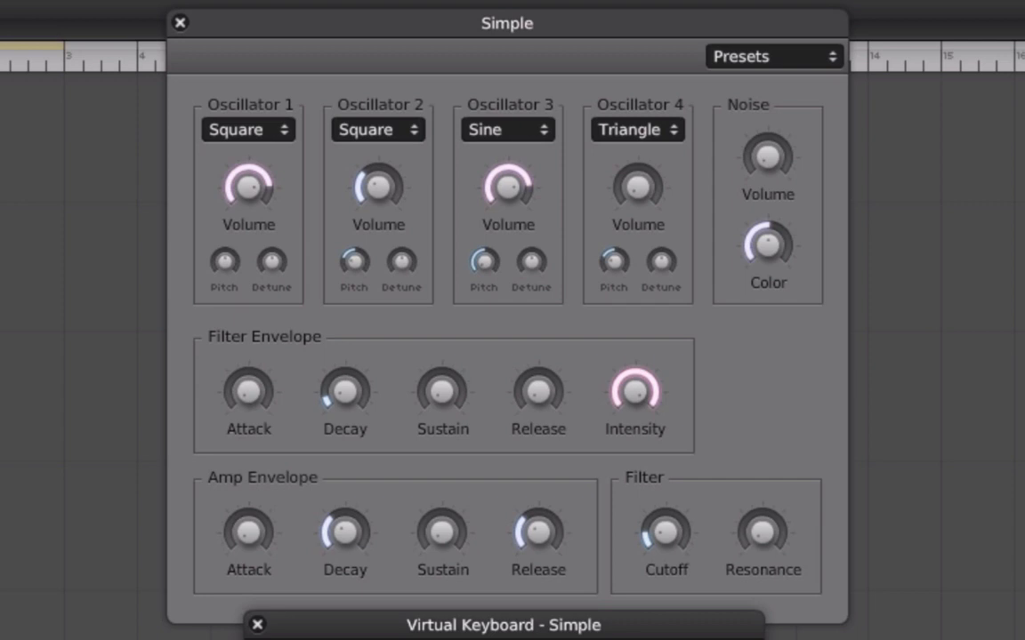
Review the filter envelope's attack, decay, sustain, release and intensity settings alongside the filter cutoff and the amp envelope's release.
mouse_move(647, 416)
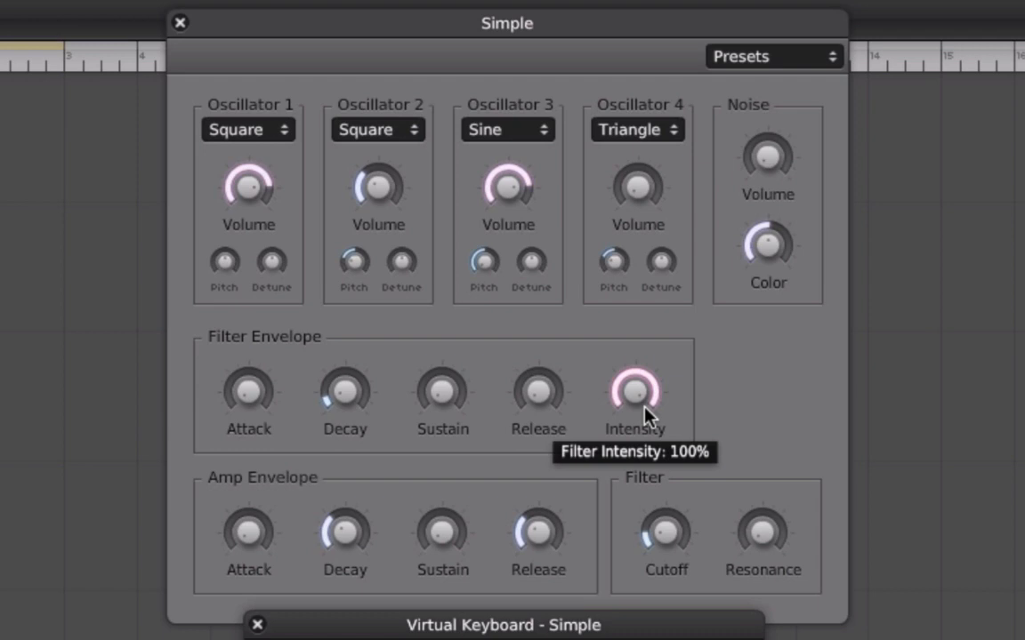
mouse_move(641, 567)
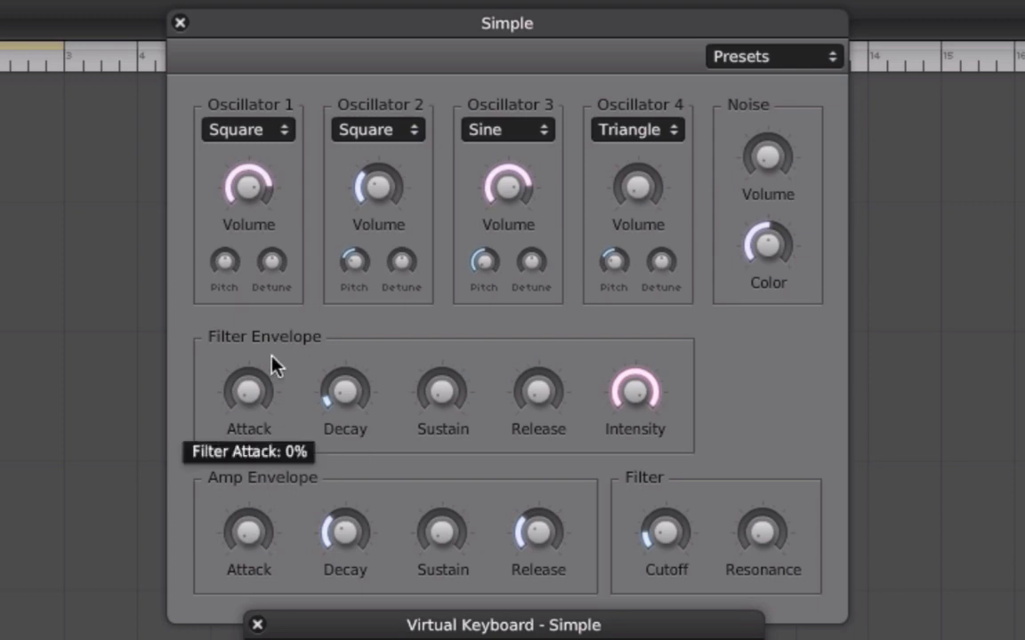
mouse_move(332, 398)
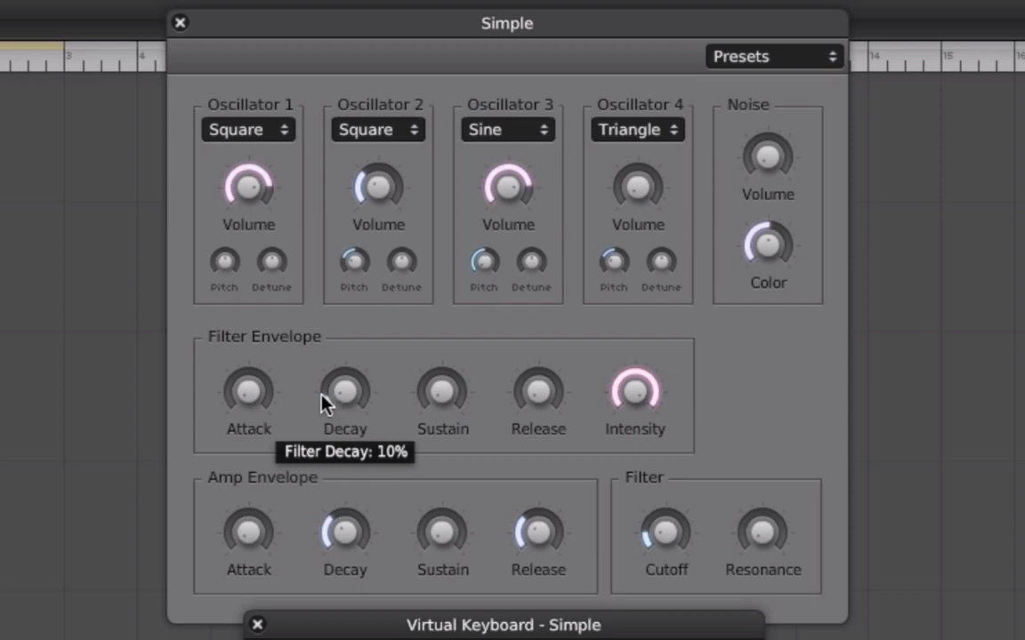
mouse_move(653, 525)
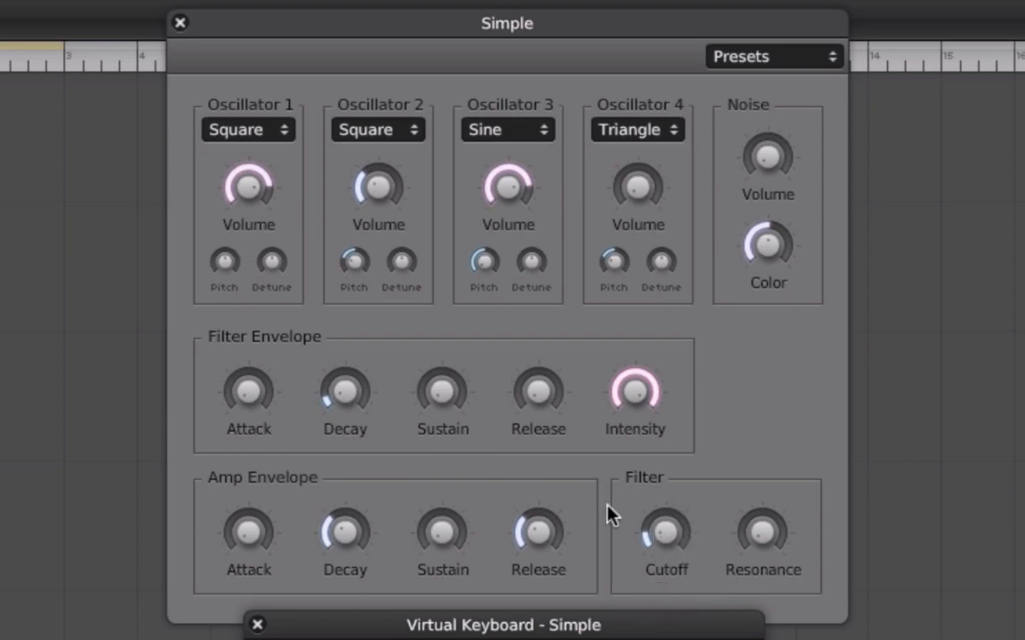
mouse_move(233, 398)
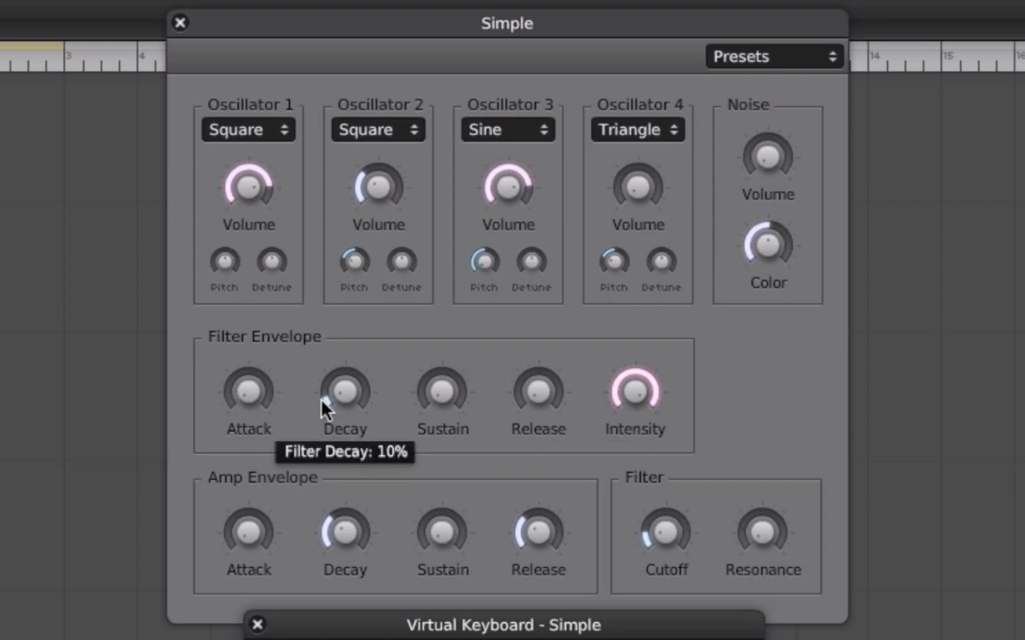
mouse_move(445, 401)
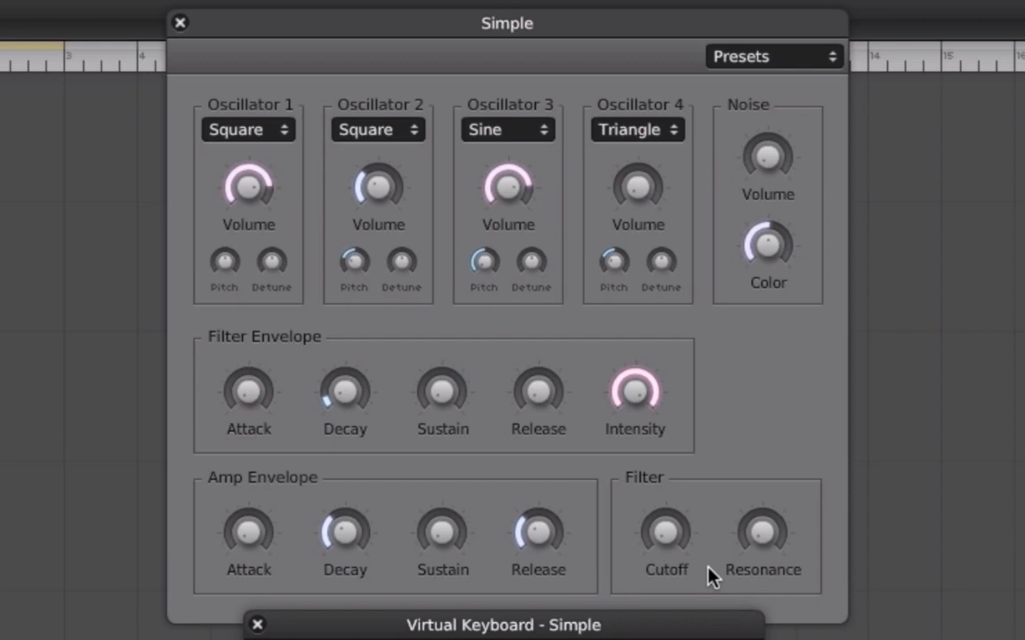
mouse_move(554, 402)
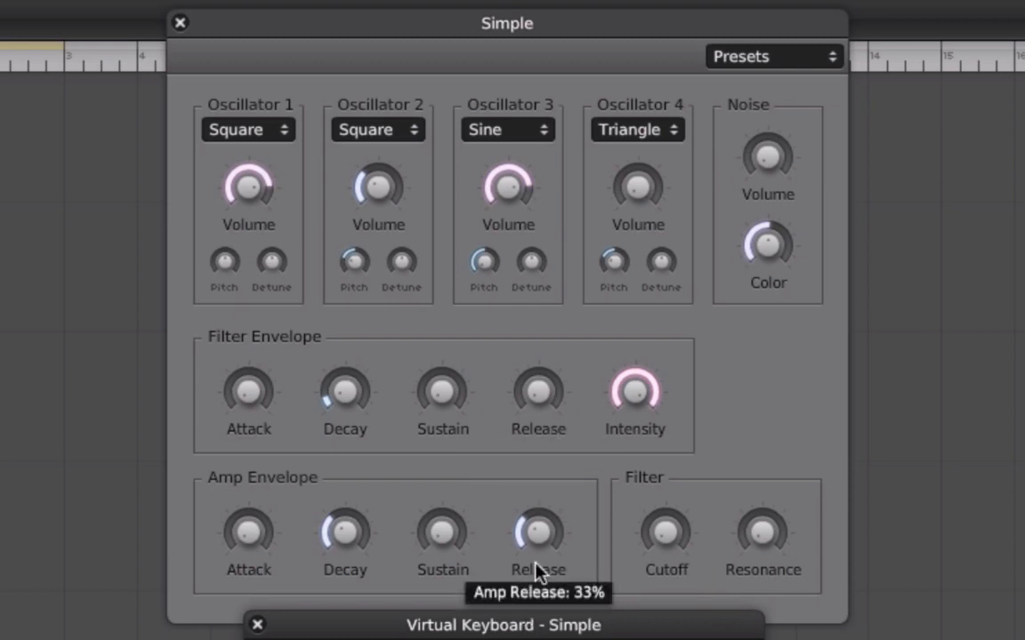
mouse_move(543, 523)
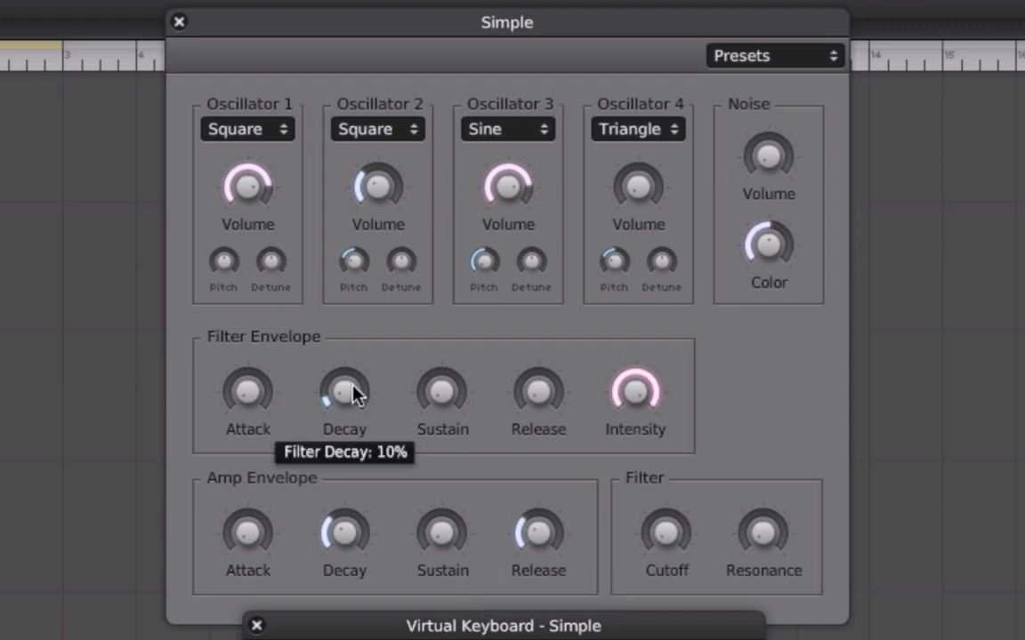
Raise the filter envelope's decay to 23% and its release to 32%.
drag(354, 392, 356, 359)
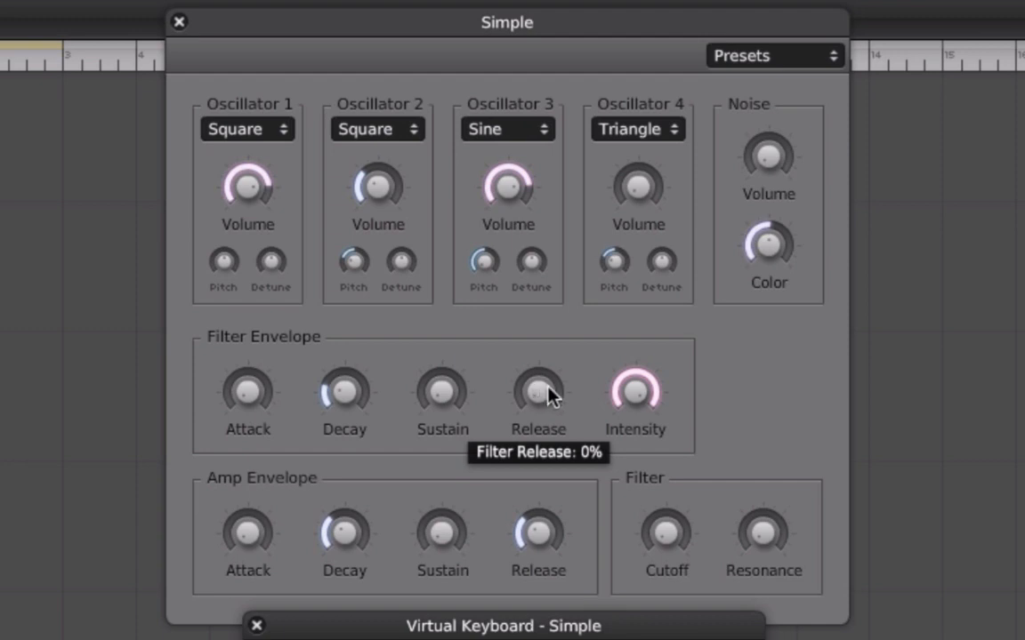
drag(548, 389, 584, 309)
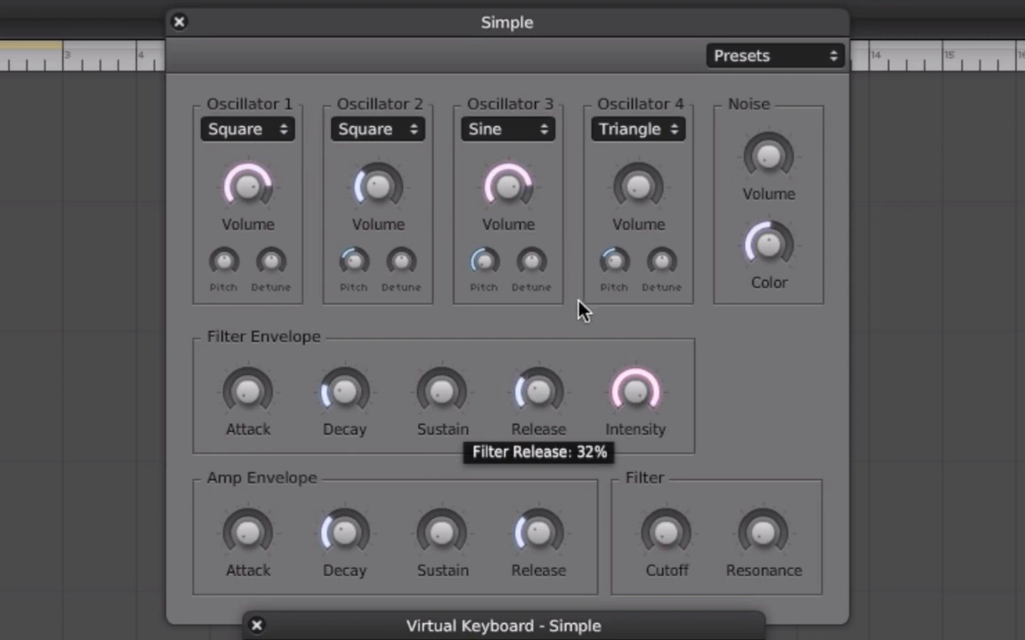
click(546, 532)
click(541, 418)
drag(540, 418, 542, 416)
click(676, 539)
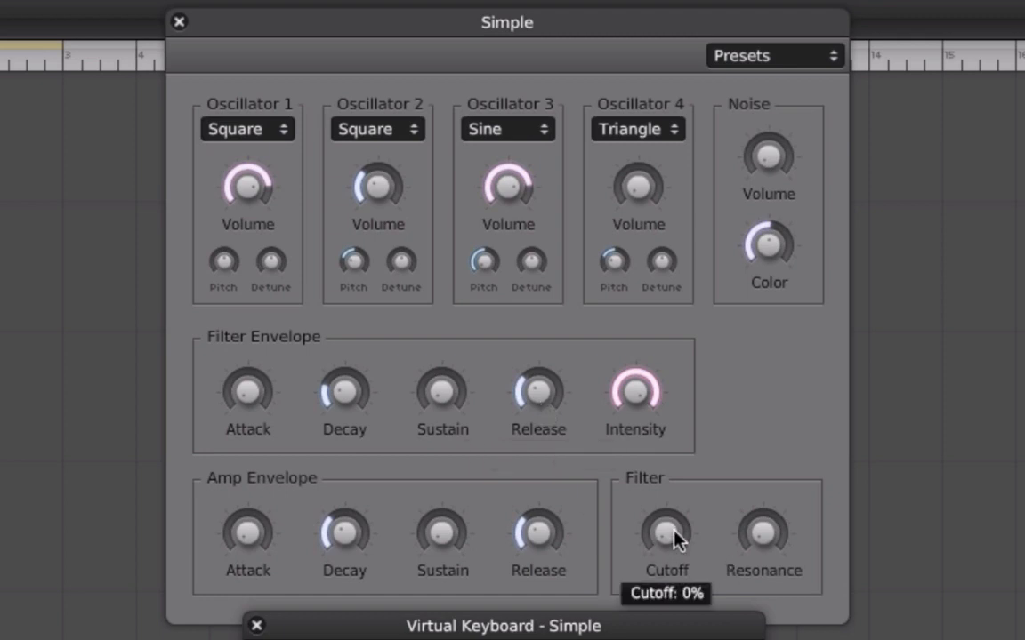
mouse_move(348, 386)
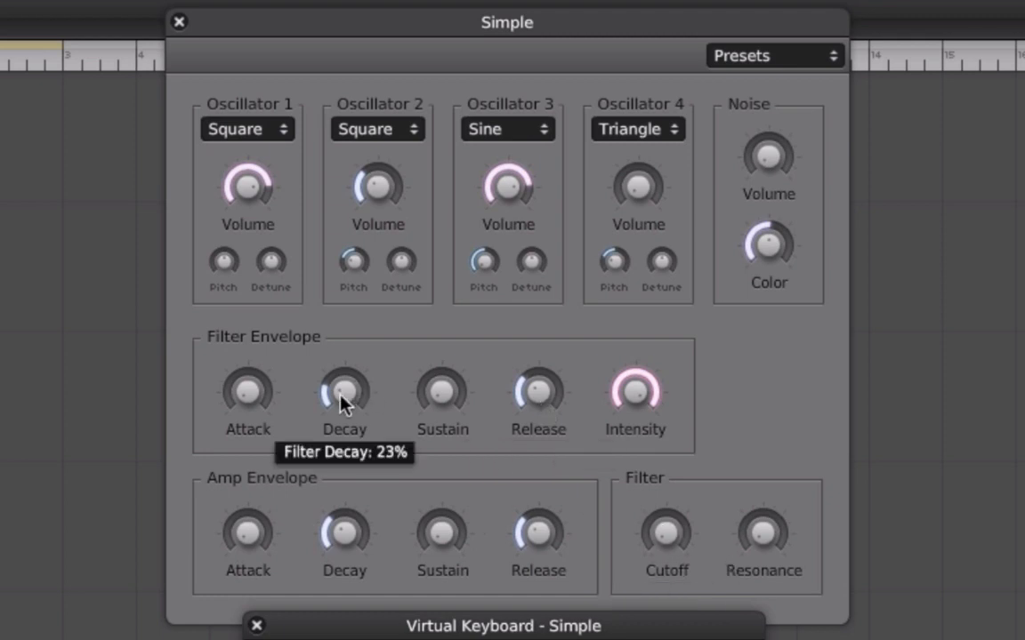
drag(340, 404, 343, 400)
Set the filter envelope's intensity to 68%, and raise the filter cutoff to about 20% and the resonance to about a third.
drag(665, 540, 663, 529)
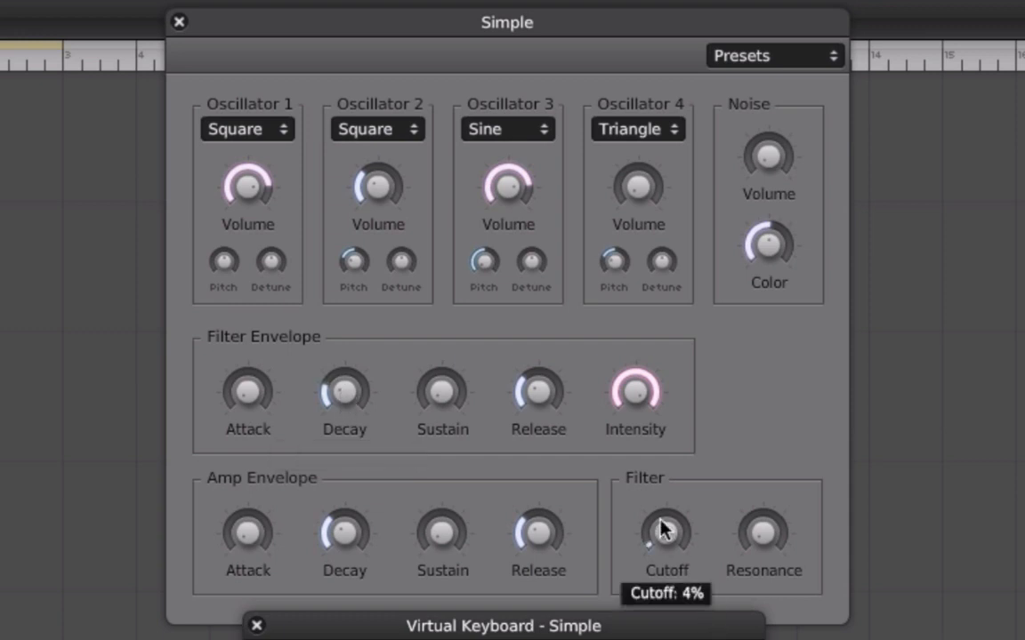
drag(744, 526, 745, 499)
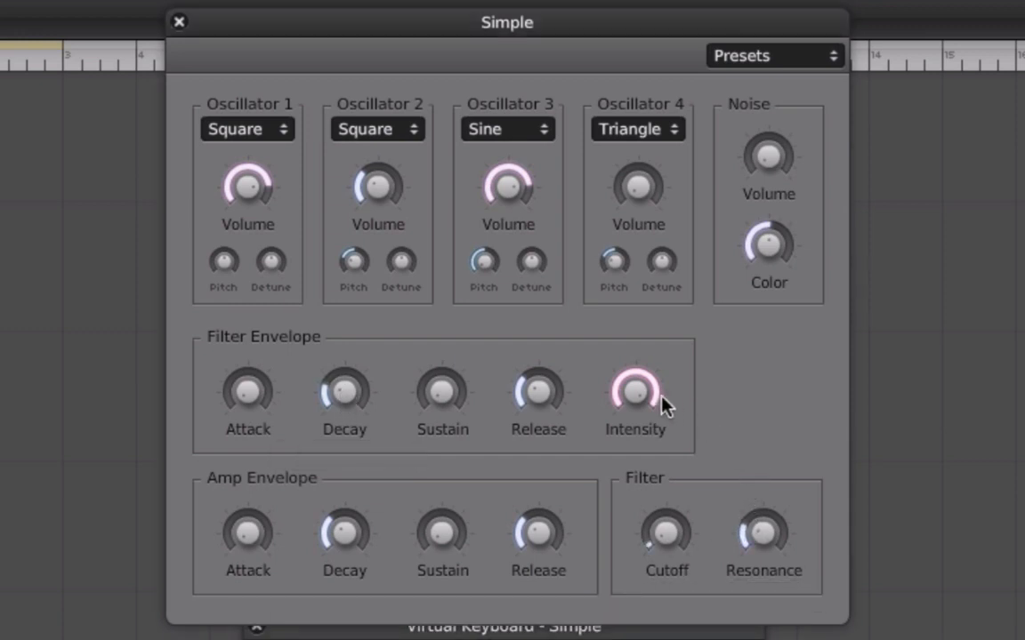
drag(663, 405, 635, 529)
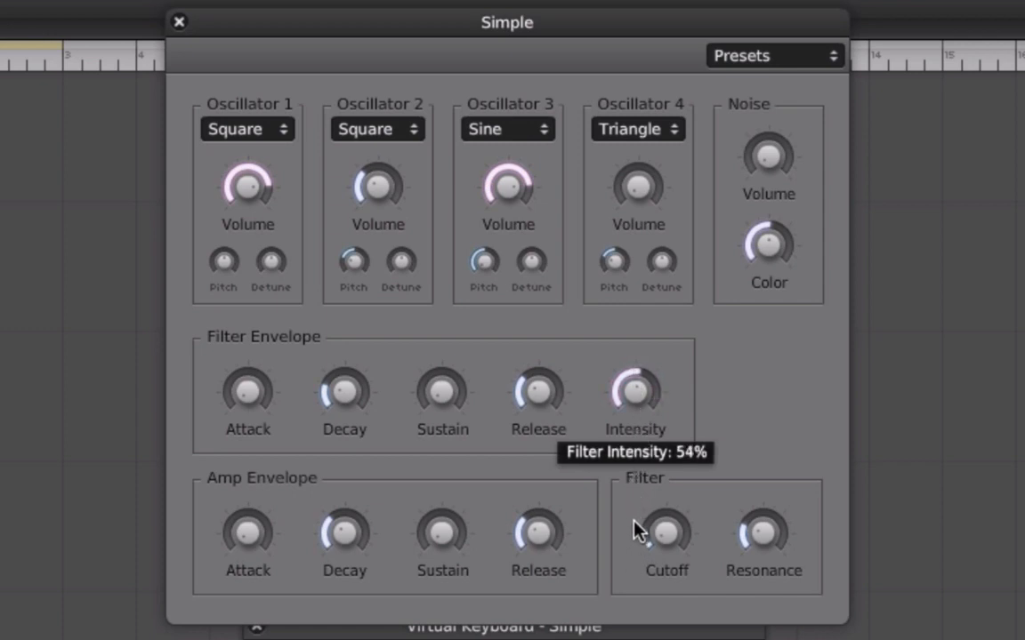
drag(755, 553, 683, 498)
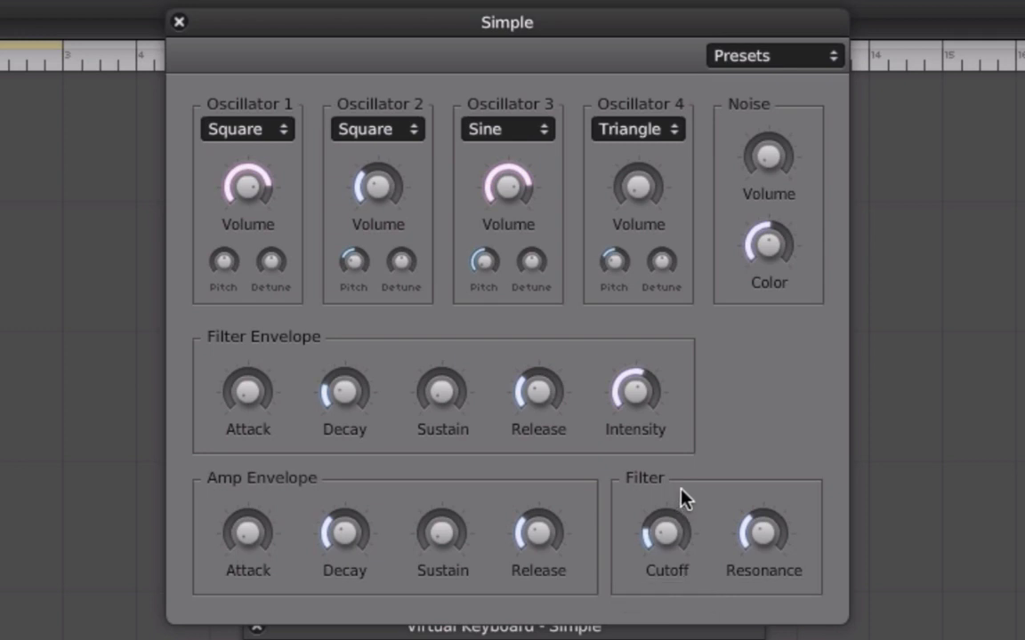
drag(637, 404, 639, 360)
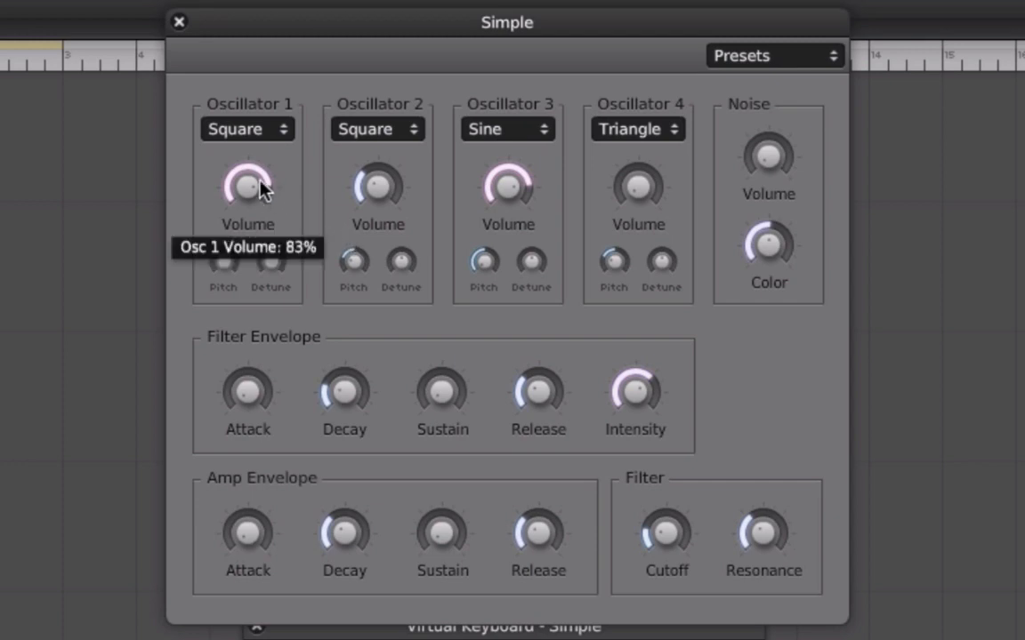
Reset the amp envelope to full sustain with zero decay and release, and the filter to zero envelope intensity, full cutoff and zero resonance.
drag(444, 531, 444, 462)
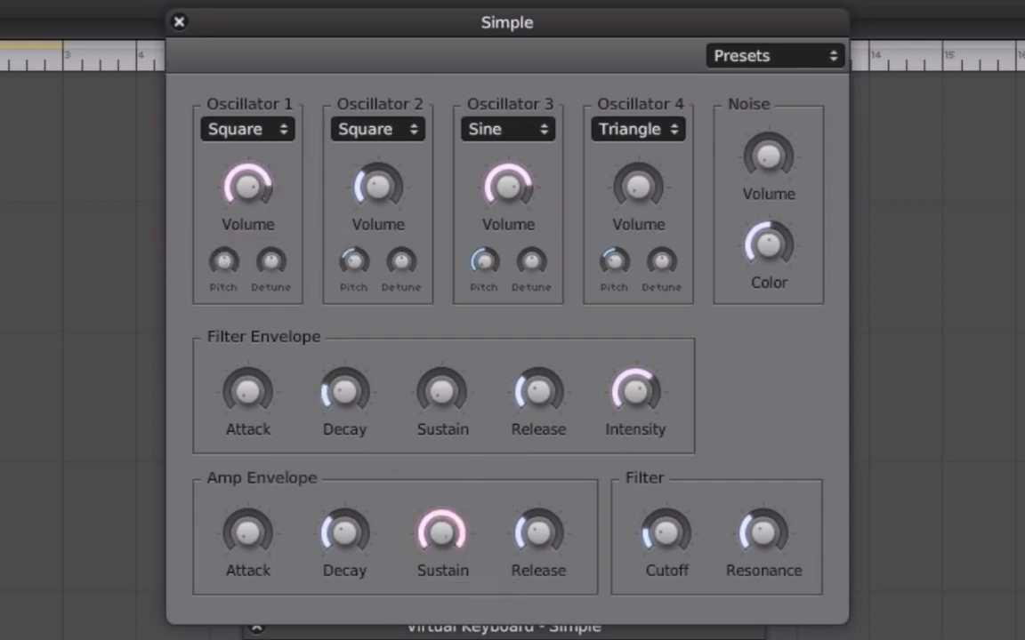
drag(345, 534, 345, 583)
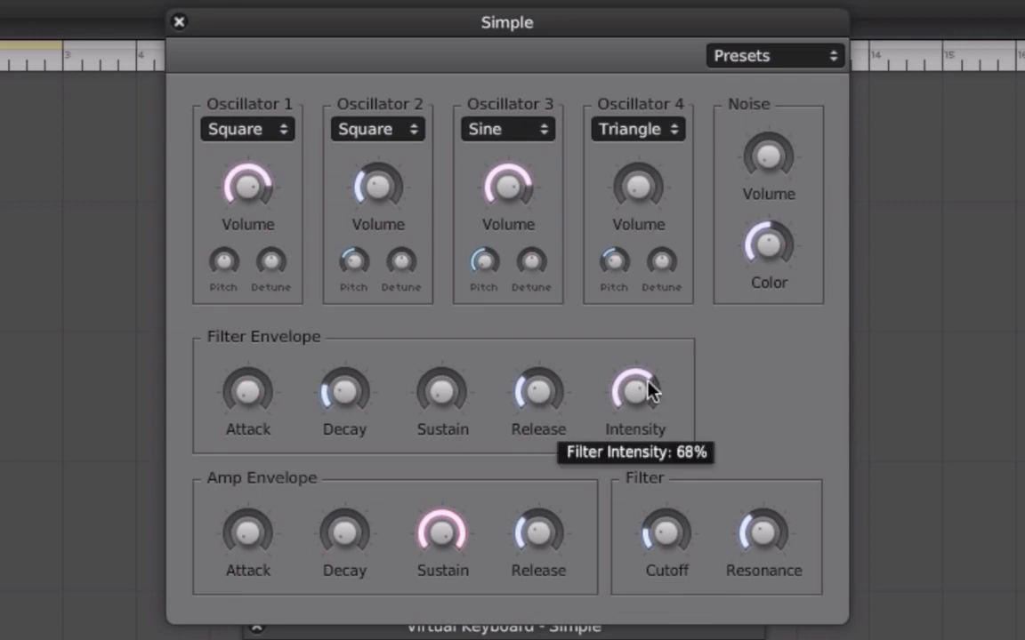
drag(647, 382, 647, 453)
drag(660, 531, 660, 462)
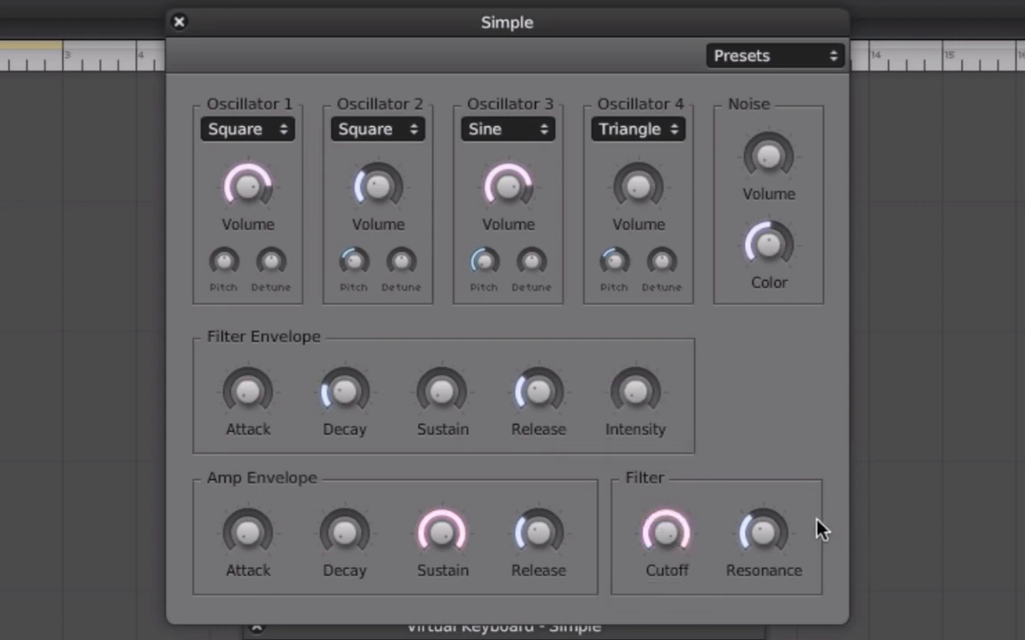
drag(763, 532, 763, 587)
drag(538, 533, 538, 588)
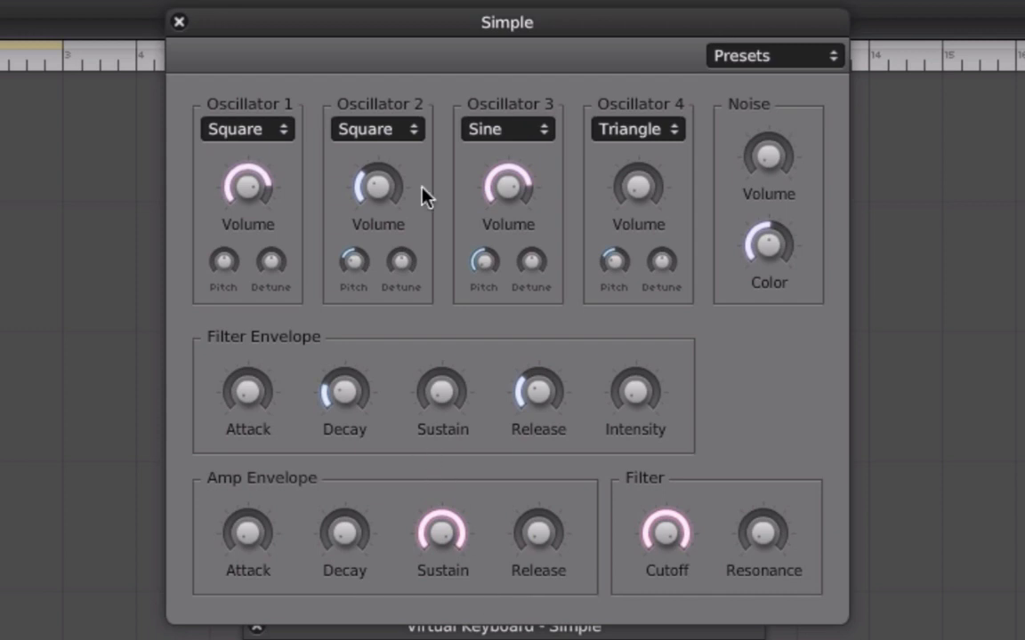
Set the waveform of all four oscillators to Saw.
click(256, 132)
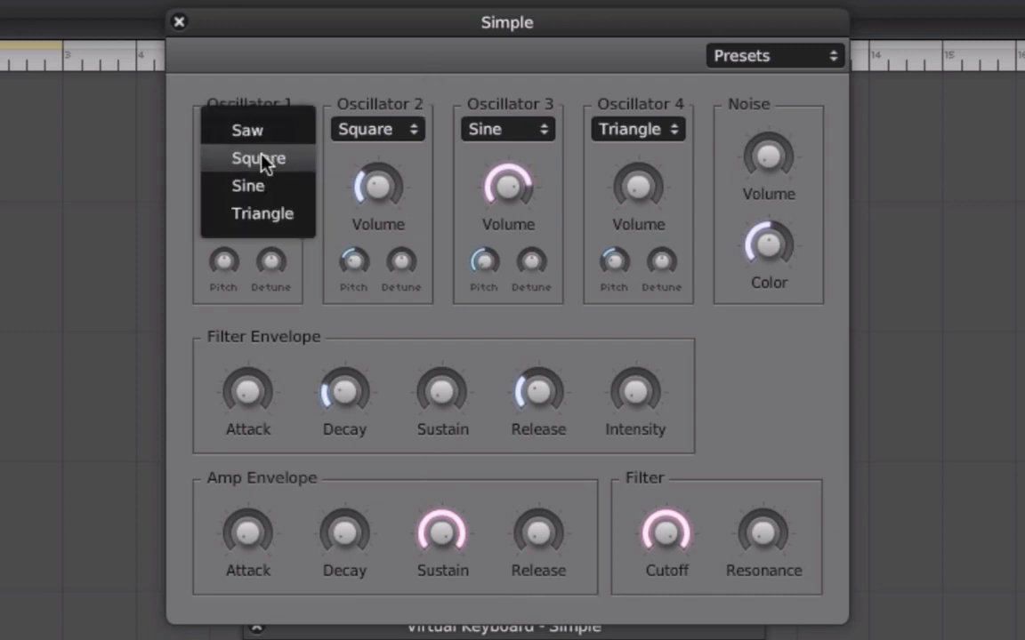
click(253, 133)
click(396, 131)
click(393, 133)
click(503, 133)
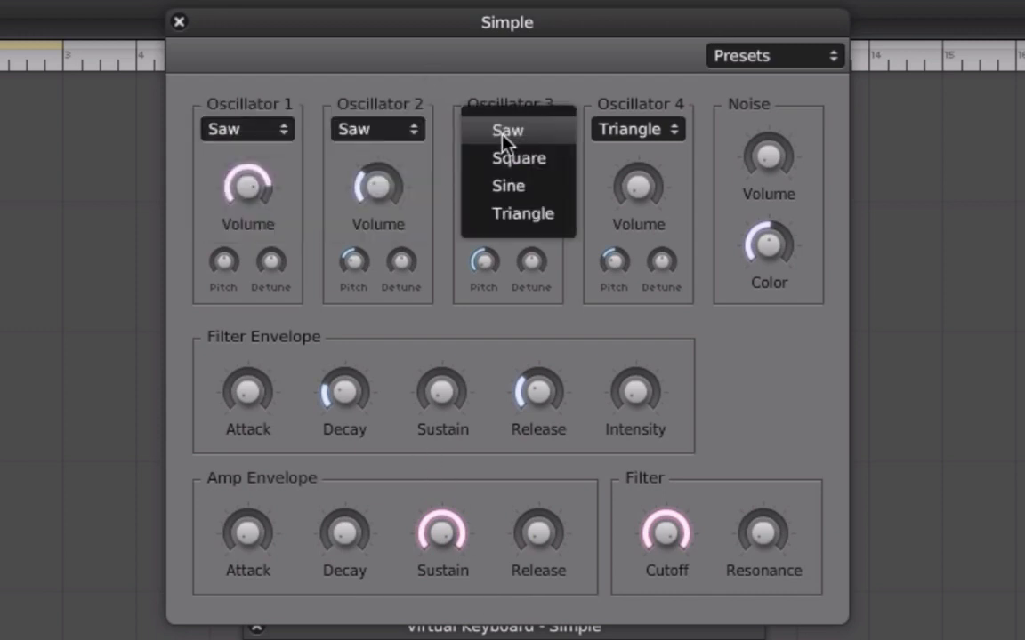
click(503, 130)
click(634, 131)
click(629, 138)
Set the volumes of oscillators 2, 3 and 4 to 40%, 46% and about 15%, and return their pitches to 0.
drag(508, 187, 493, 298)
drag(395, 201, 396, 183)
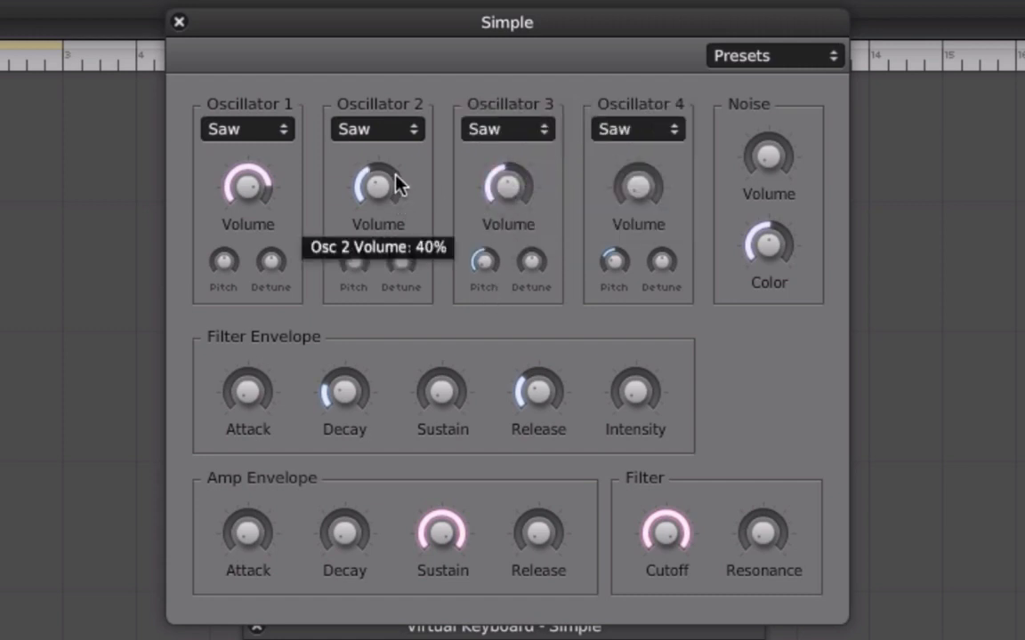
drag(653, 189, 632, 227)
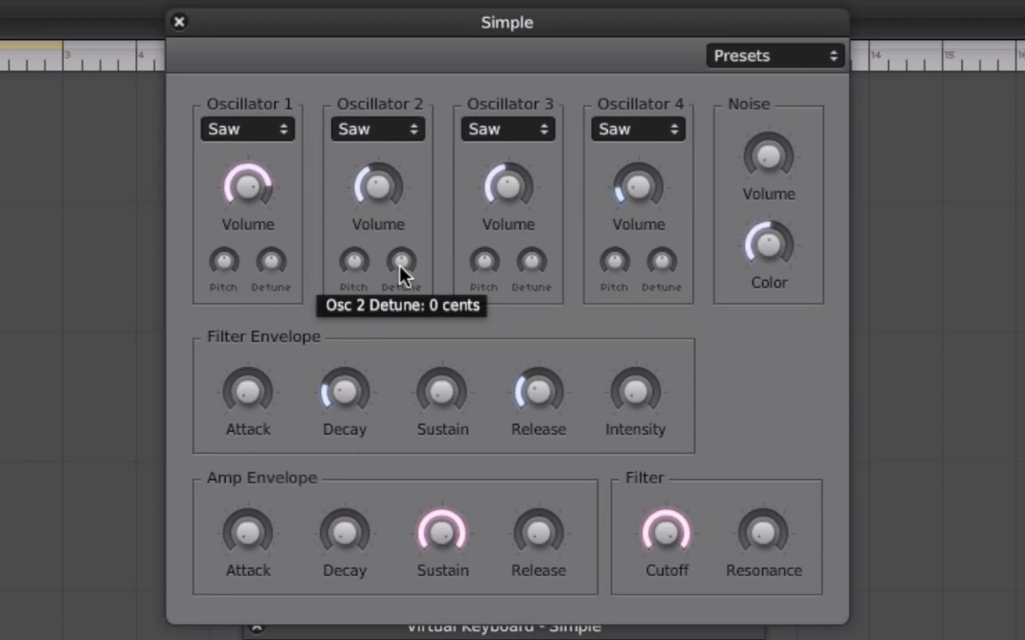
Detune oscillator 2 to -100 cents and back to almost zero, and detune oscillators 3 and 4 slightly, with oscillator 4 at -3 cents.
drag(401, 267, 401, 564)
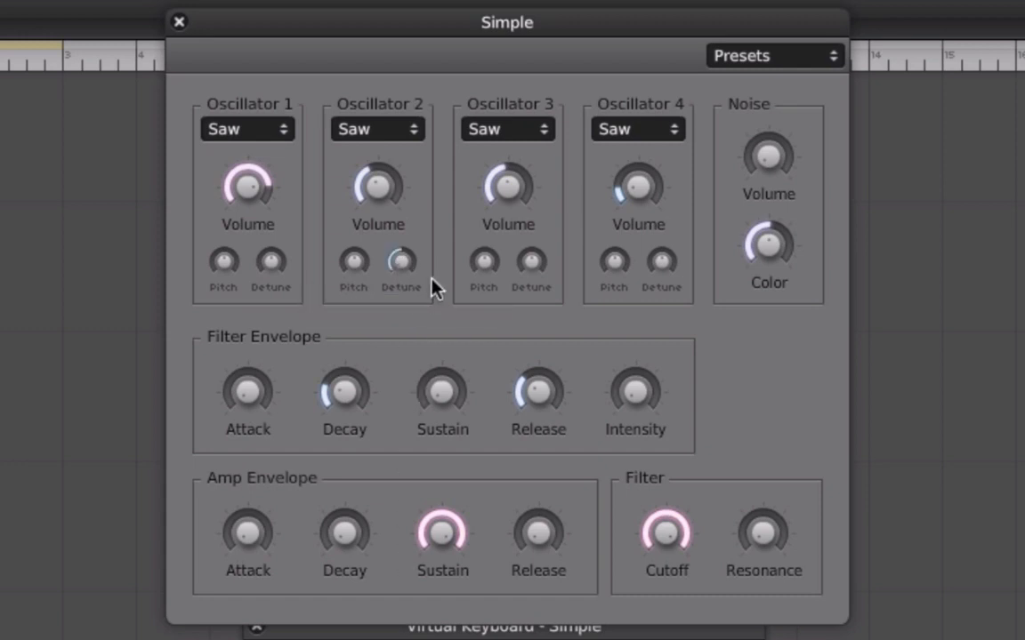
mouse_move(416, 264)
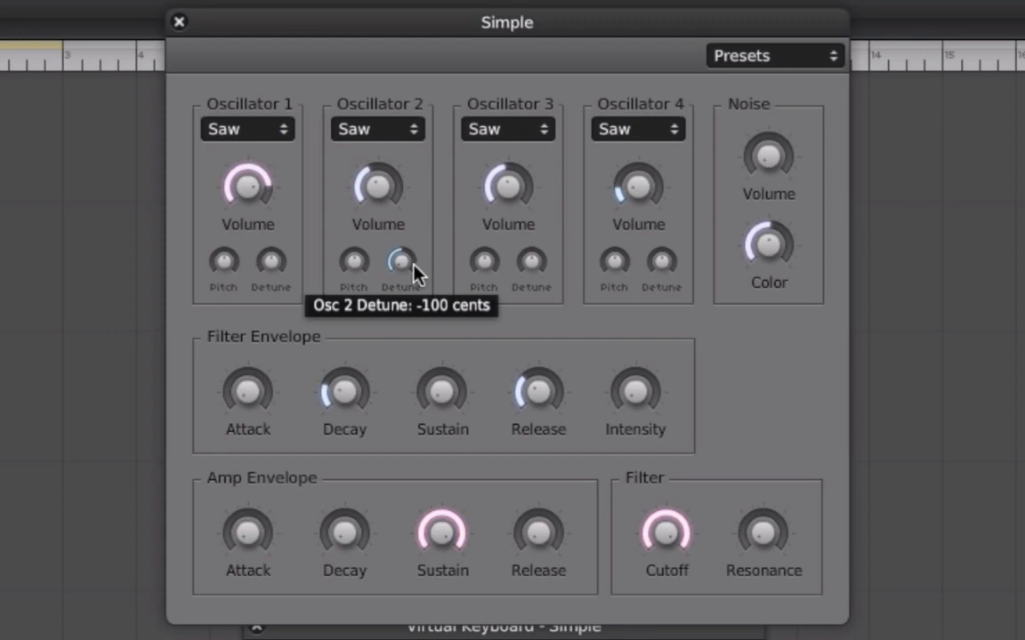
drag(412, 263, 422, 130)
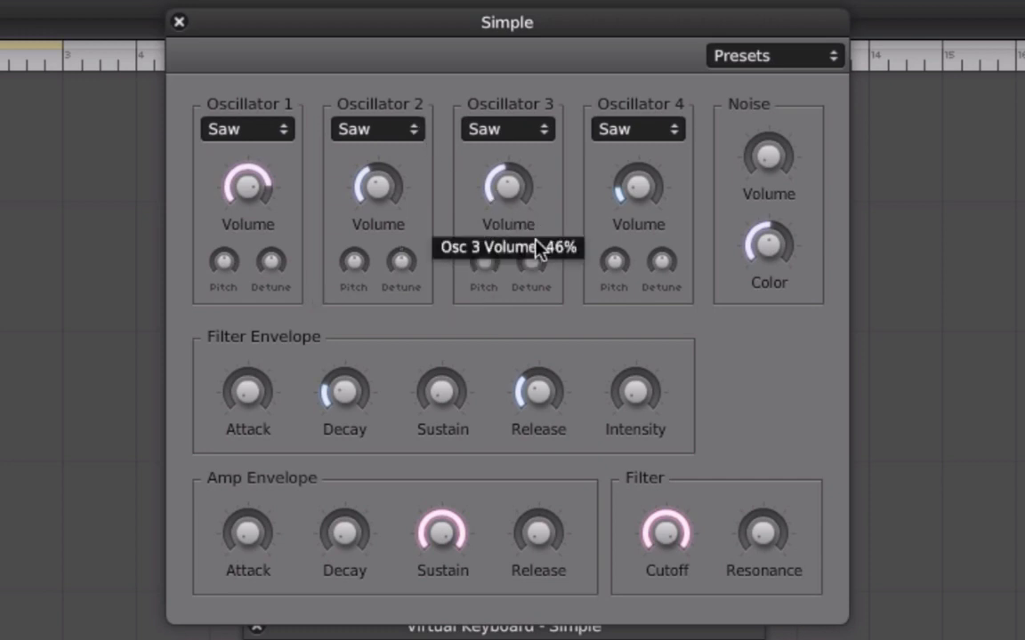
drag(533, 258, 534, 289)
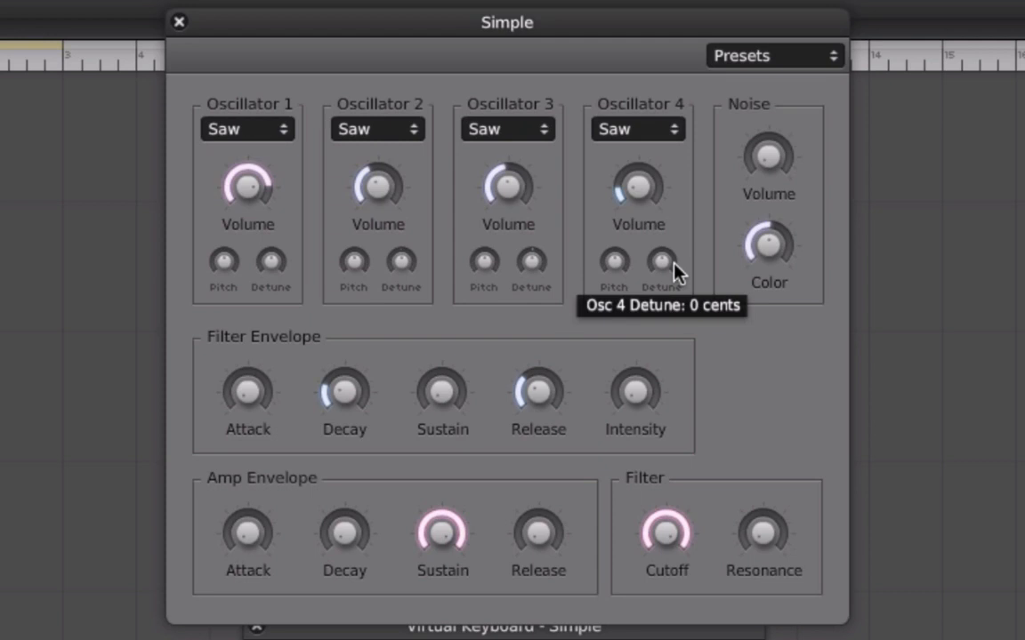
drag(676, 274, 678, 278)
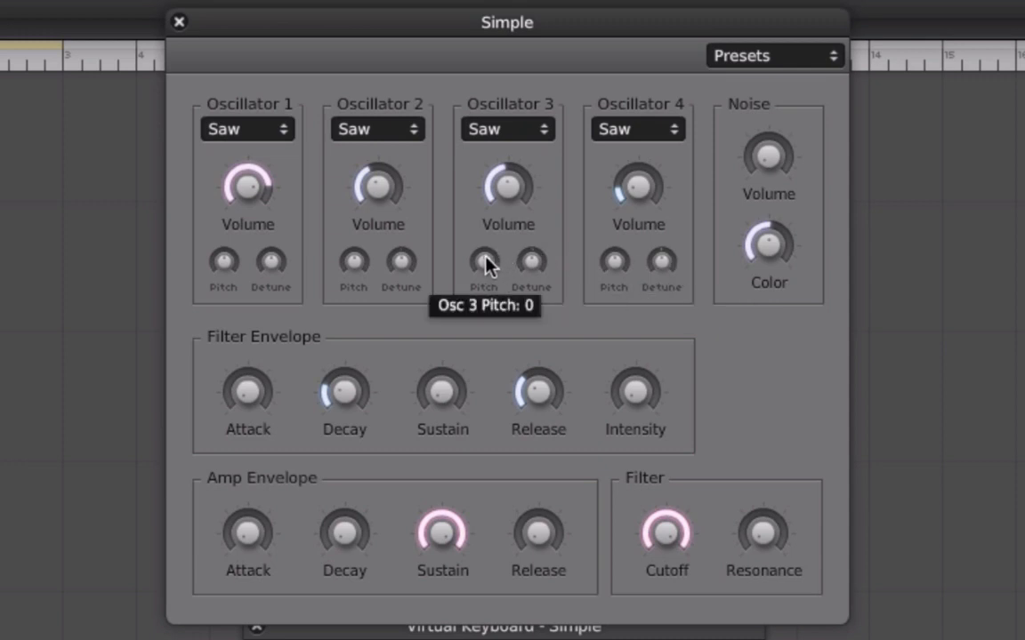
Raise oscillator 3's pitch moderately and oscillator 4's pitch further, and turn oscillator 4's volume up to about 60%.
drag(487, 264, 500, 191)
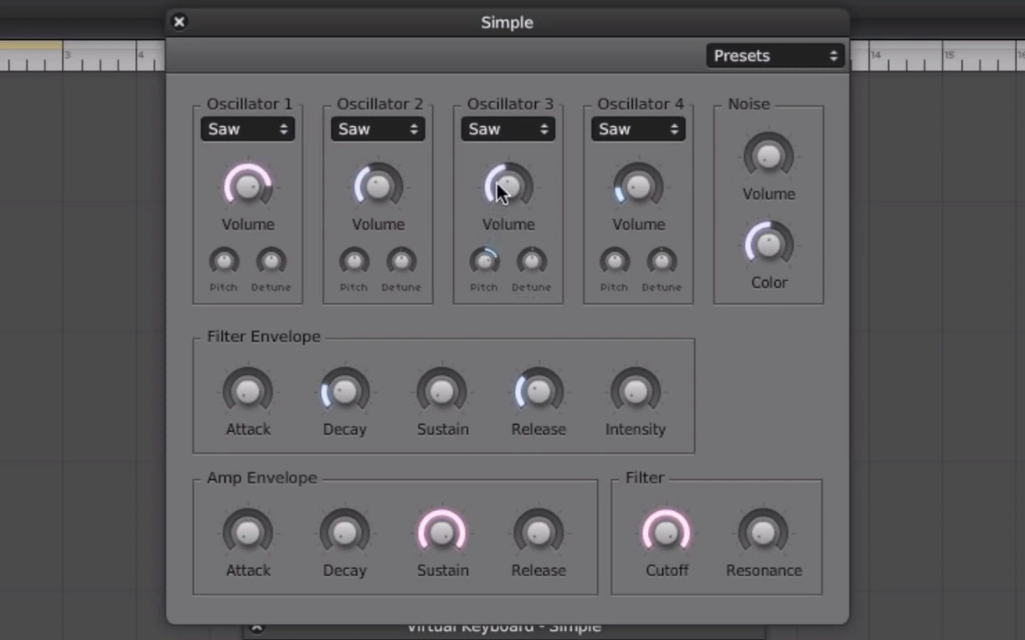
drag(617, 269, 622, 186)
drag(615, 248, 621, 18)
drag(645, 211, 627, 143)
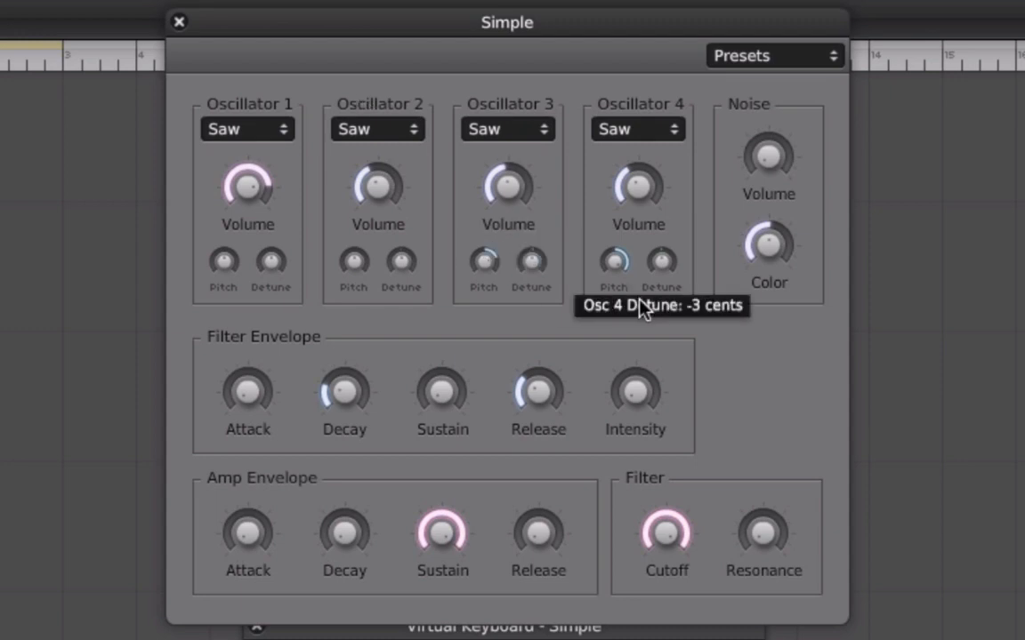
drag(648, 183, 663, 124)
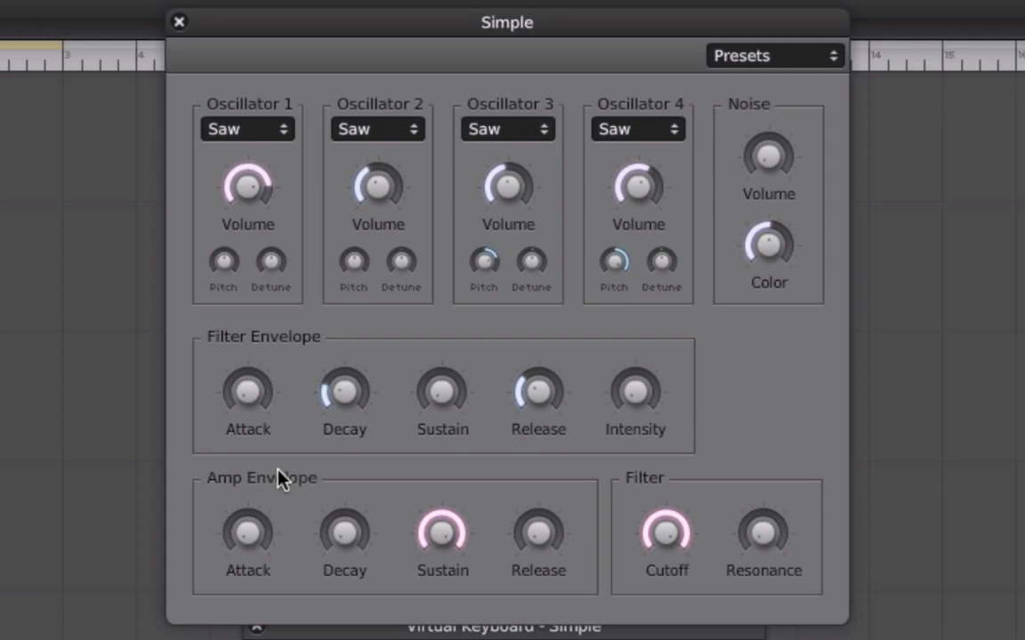
Raise the amp envelope's attack to about 45%.
mouse_move(245, 531)
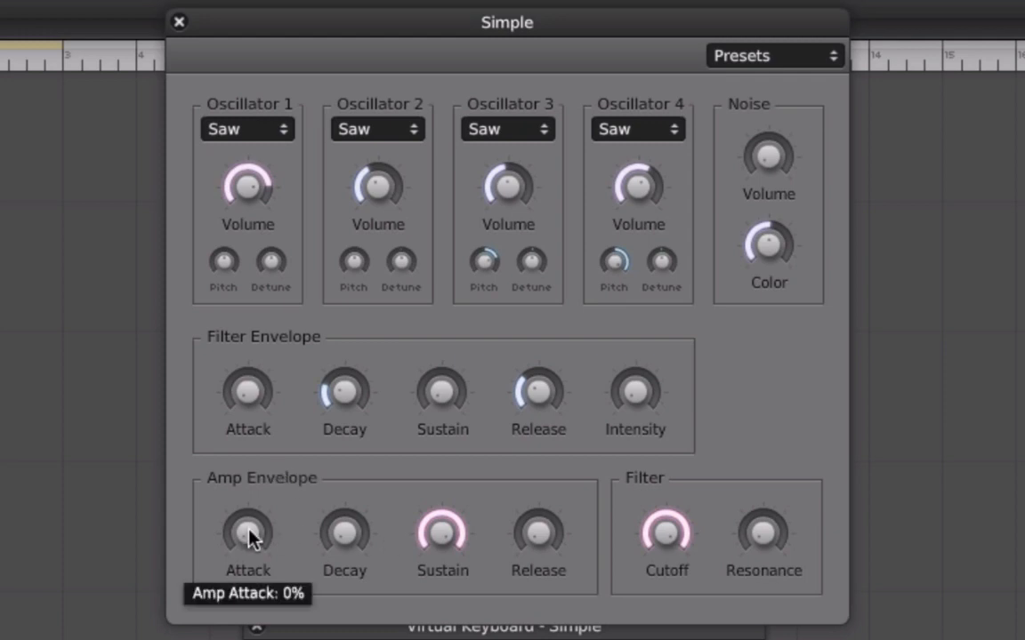
drag(248, 531, 268, 401)
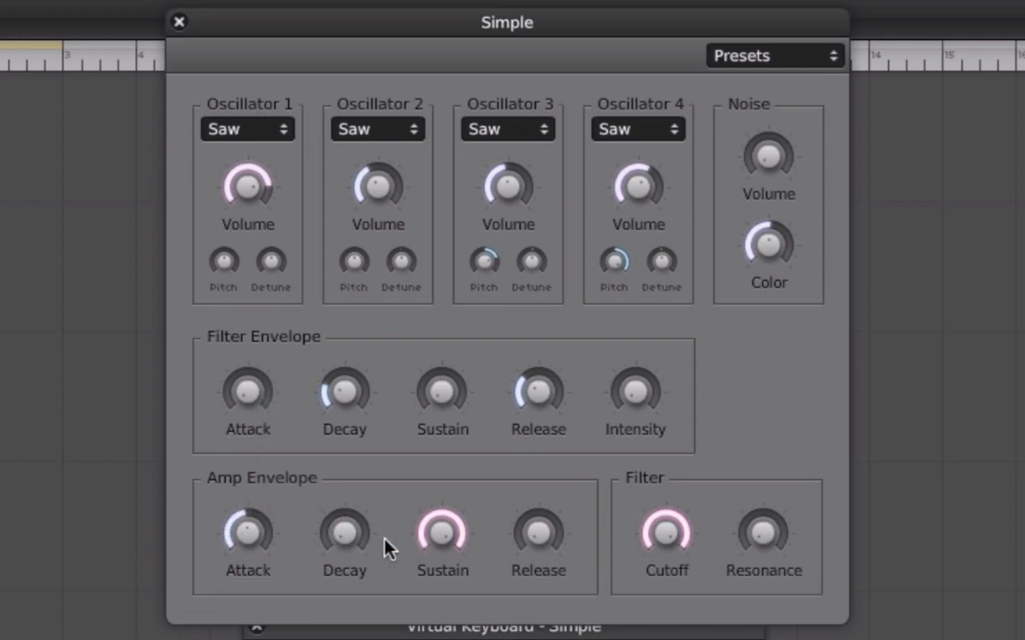
Set the amp envelope's sustain to about 45%, its decay to about 78%, and its release to about two thirds.
mouse_move(421, 550)
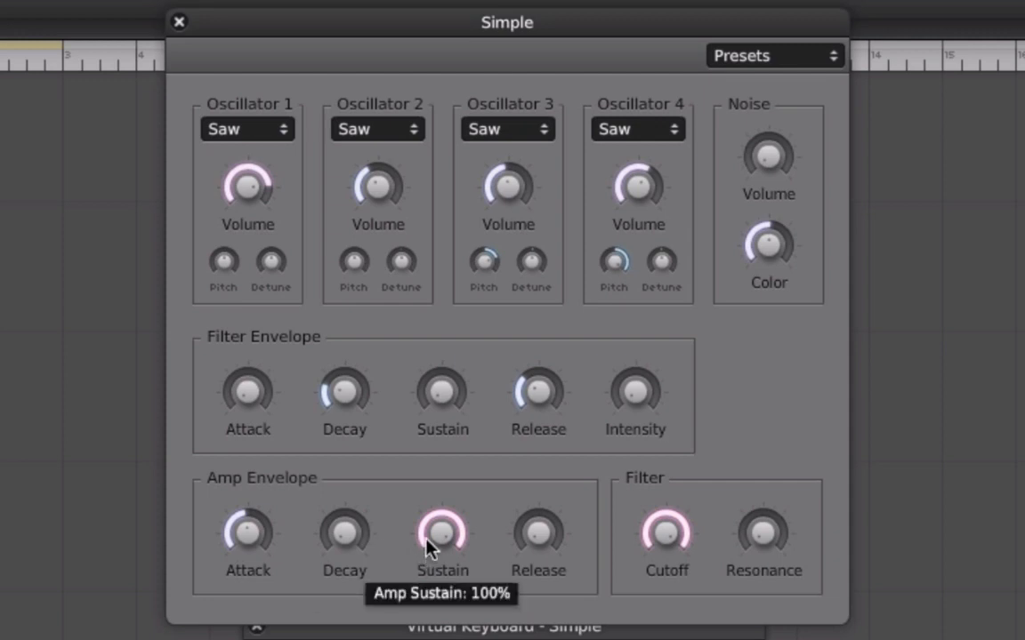
drag(426, 541, 346, 636)
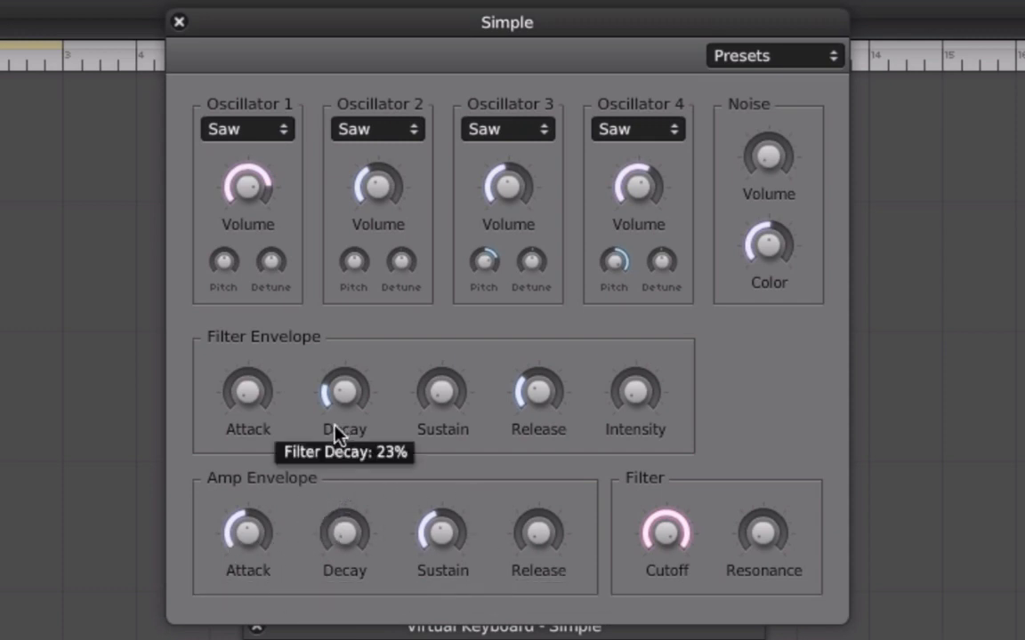
drag(354, 544, 333, 317)
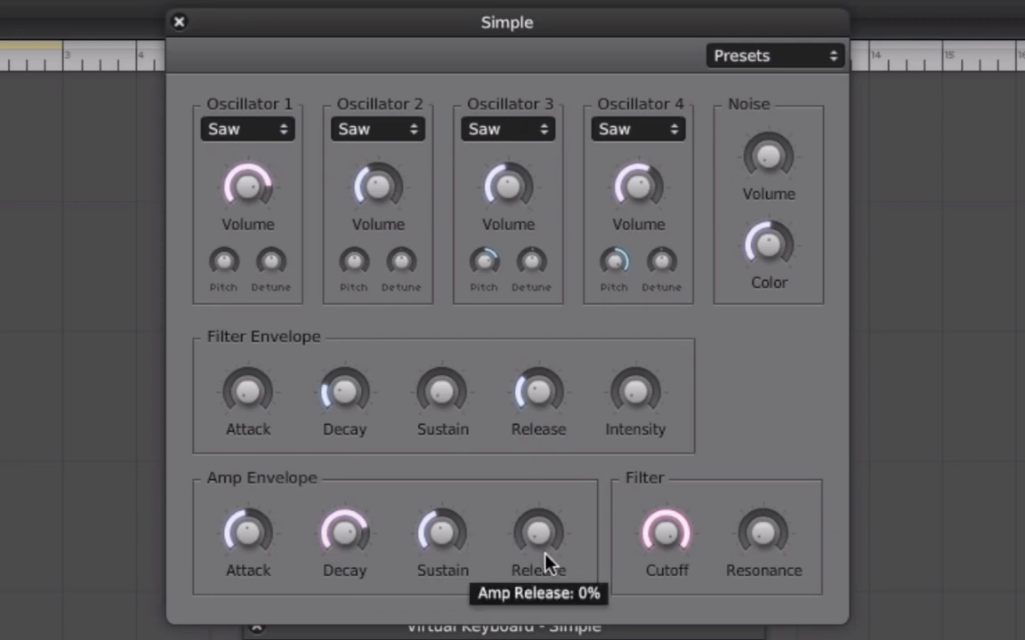
drag(545, 562, 555, 332)
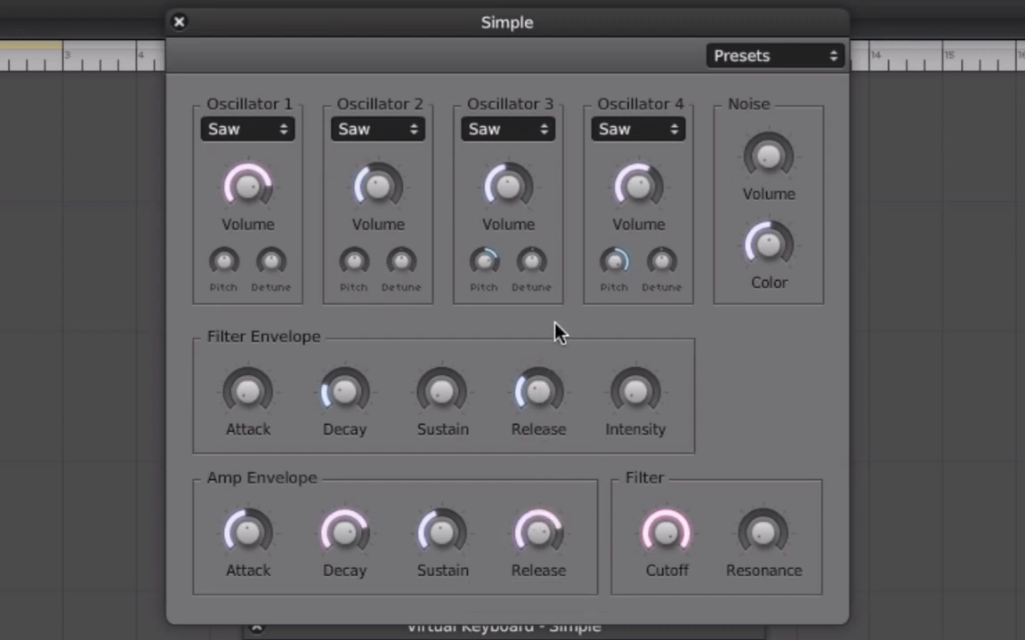
drag(544, 576, 539, 606)
Lower the filter cutoff to 26% and raise the filter envelope's intensity to about 77%.
mouse_move(697, 534)
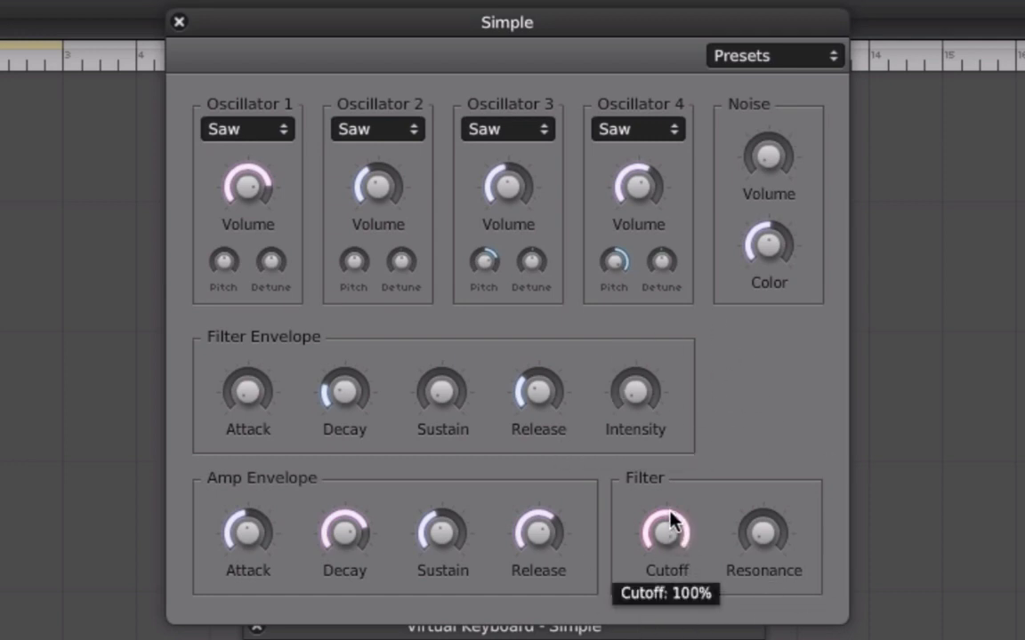
drag(670, 524, 670, 616)
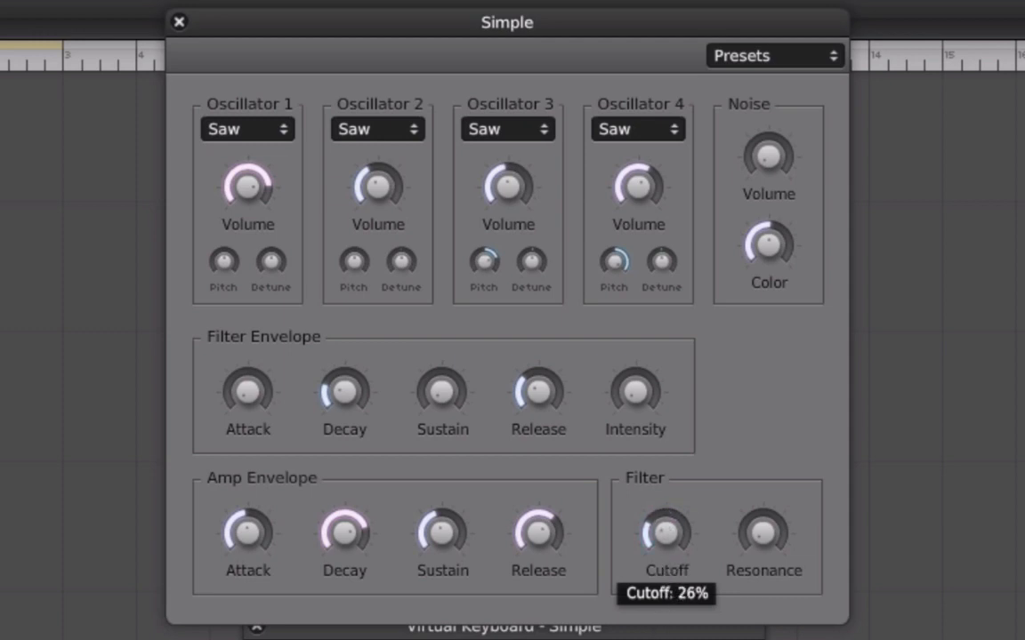
mouse_move(639, 391)
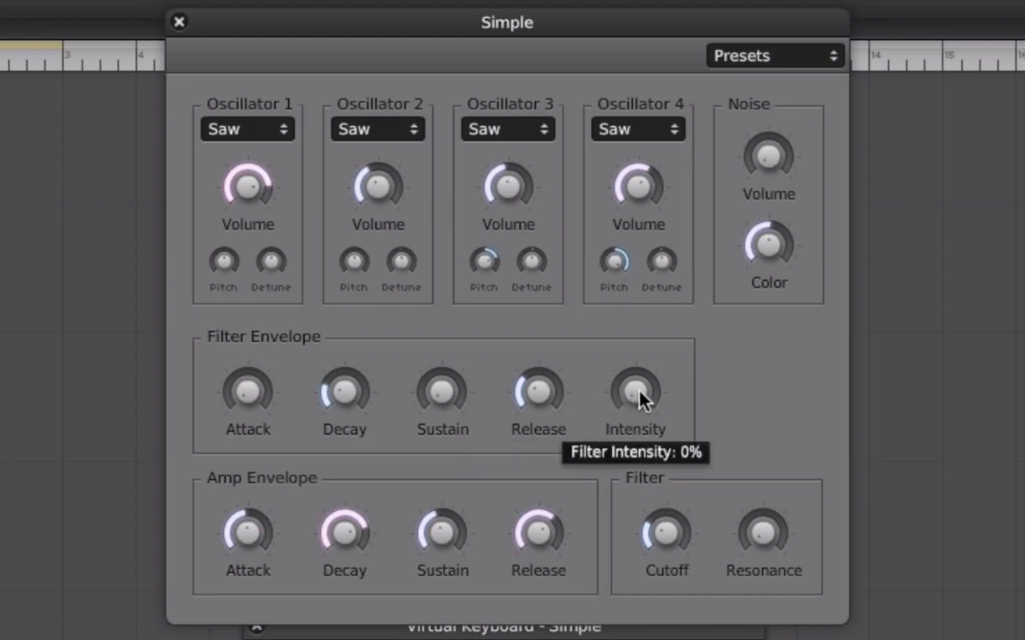
drag(641, 396, 665, 166)
Raise the filter envelope's attack to about 55% and its decay to about two thirds, and set its sustain to 28%.
mouse_move(249, 399)
drag(249, 398, 305, 247)
click(430, 405)
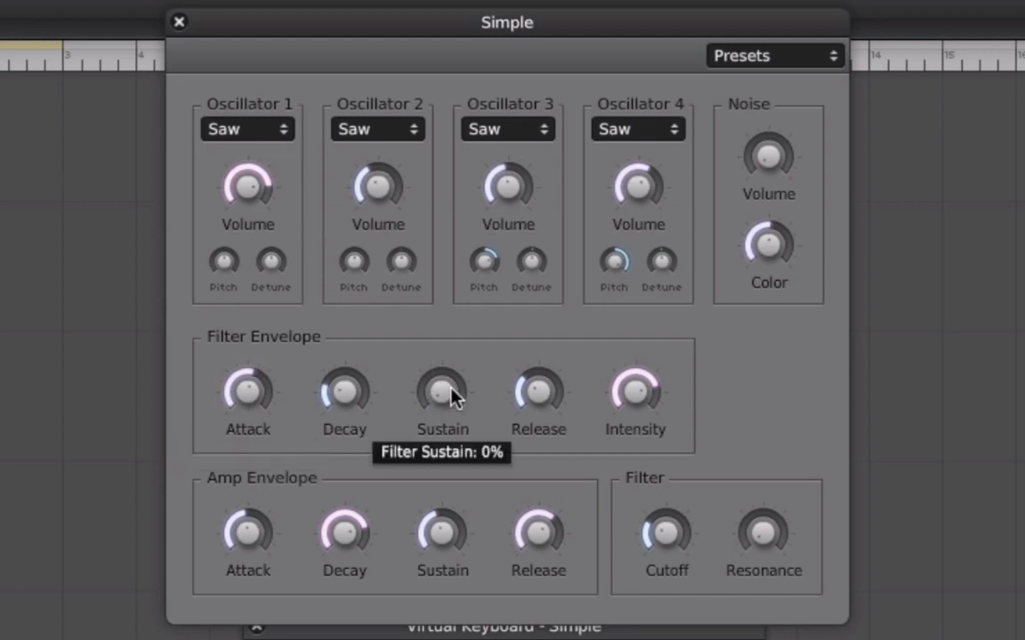
drag(463, 382, 475, 283)
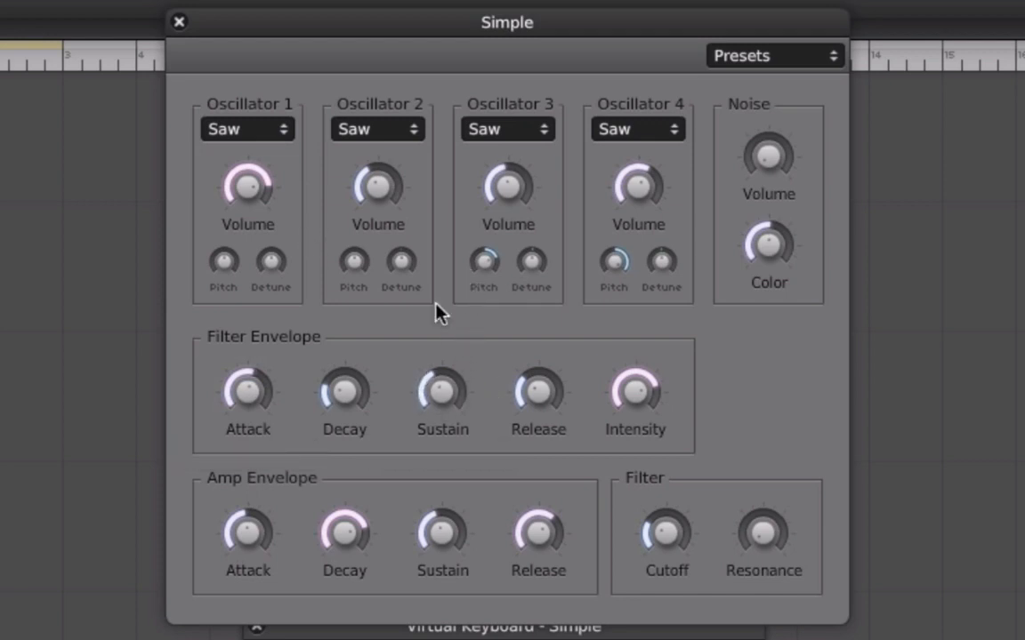
click(334, 396)
drag(334, 396, 348, 267)
drag(442, 398, 442, 429)
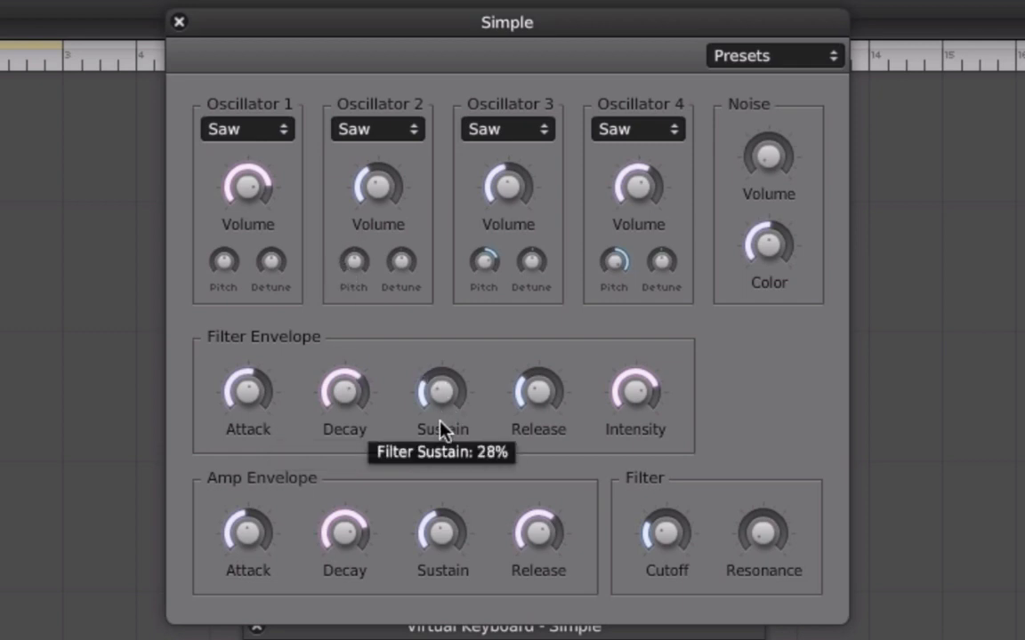
Lower the filter cutoff to 20%, and set the filter envelope's decay to maximum and its release to 69%.
drag(656, 552, 647, 574)
drag(328, 373, 317, 274)
drag(563, 392, 598, 289)
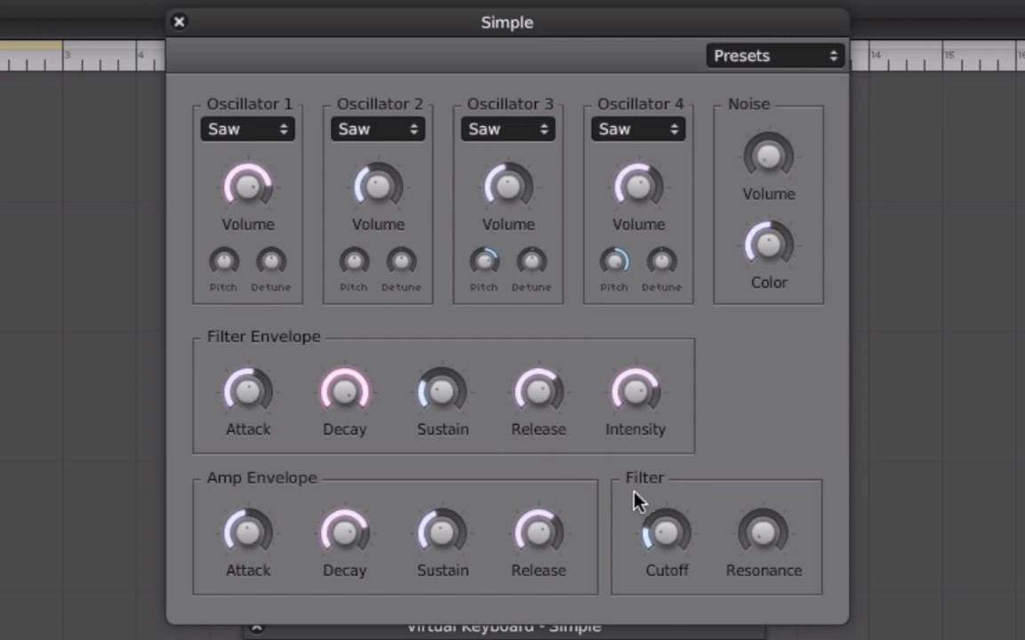
Raise the filter resonance to about 28%, reduce the filter envelope's intensity to about two thirds, and lengthen the amp decay to nearly 90%.
drag(765, 555, 772, 474)
drag(644, 401, 634, 443)
drag(364, 525, 356, 500)
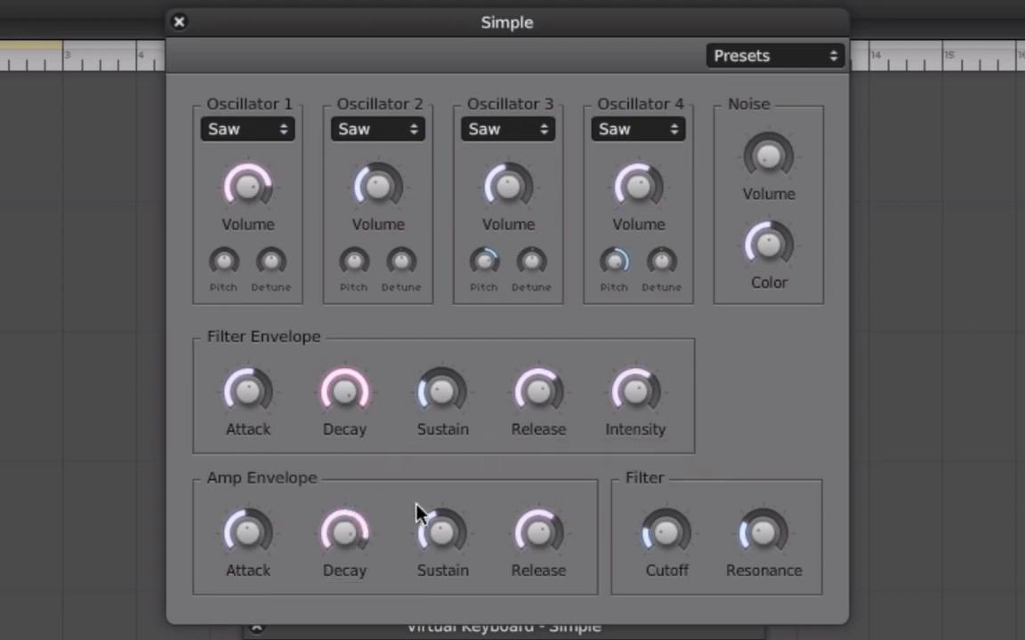
Lower both envelopes' sustain, the amp's slightly and the filter's to 14%, and shorten the filter release to about 60% and the amp release to about 50%.
drag(441, 524, 442, 537)
drag(445, 373, 436, 436)
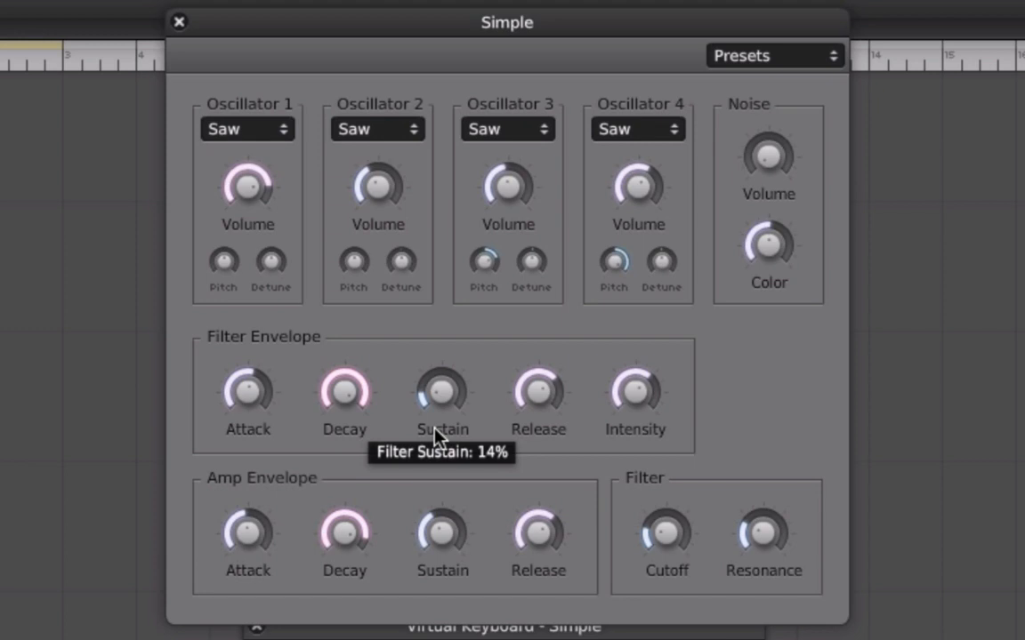
mouse_move(562, 429)
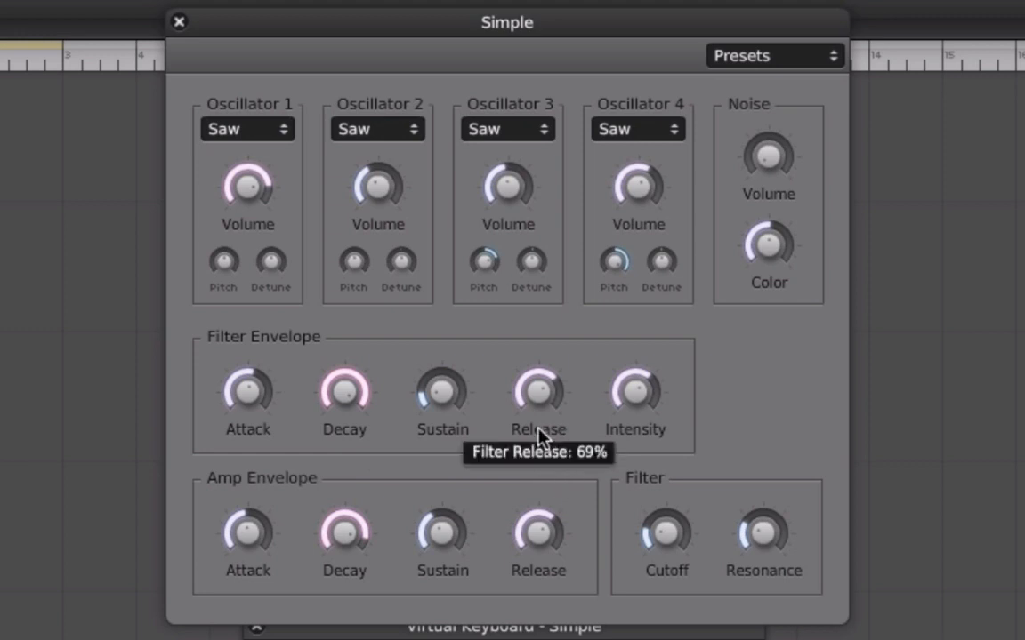
drag(535, 412, 534, 435)
drag(532, 538, 531, 571)
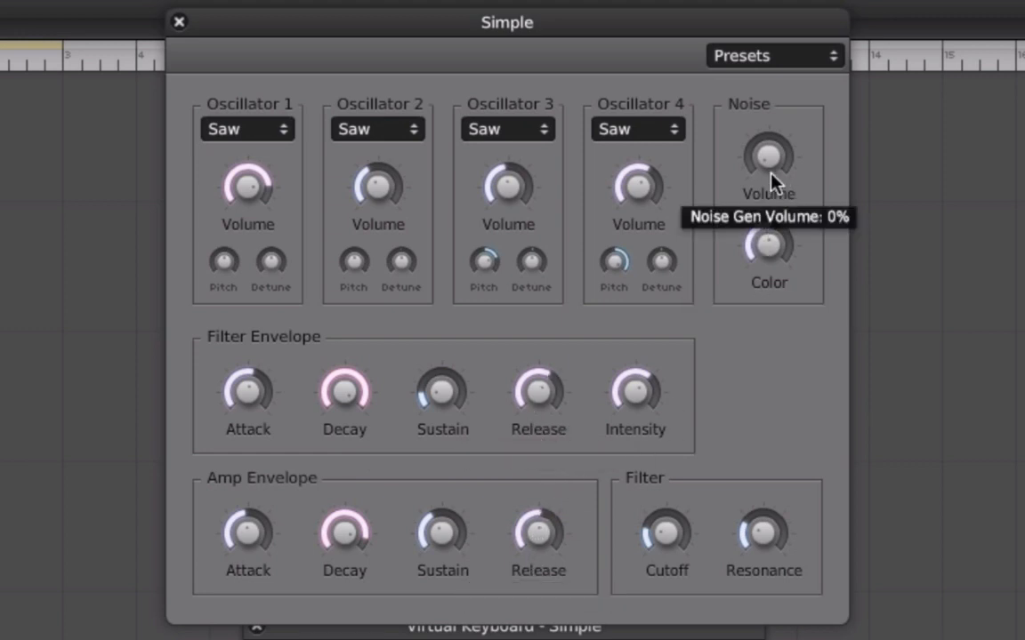
Add a small amount of noise by raising the noise generator's volume to about 5%.
drag(779, 183, 779, 160)
drag(779, 161, 780, 166)
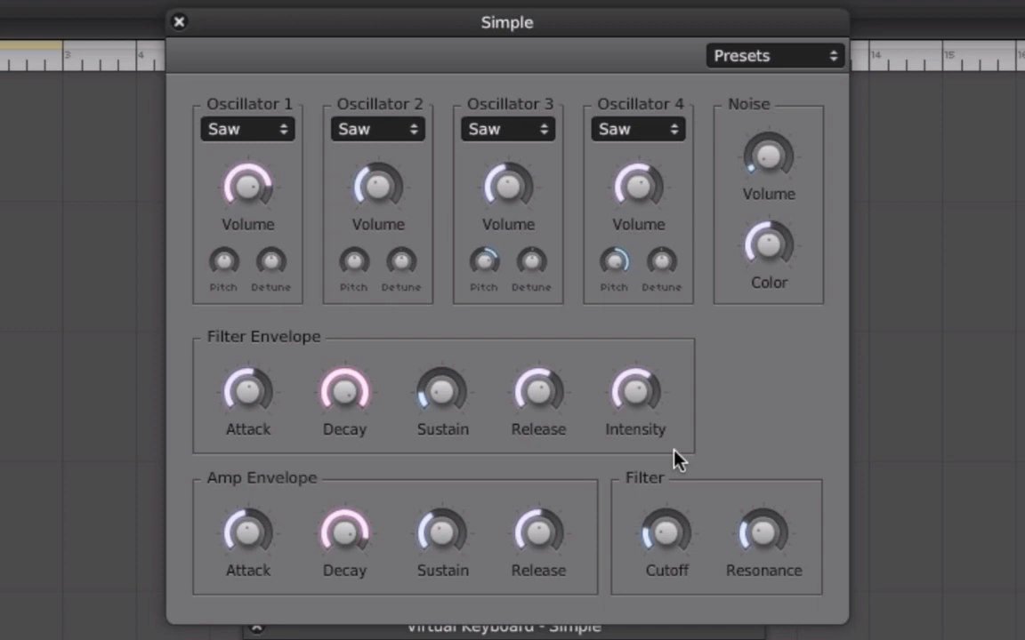
mouse_move(656, 514)
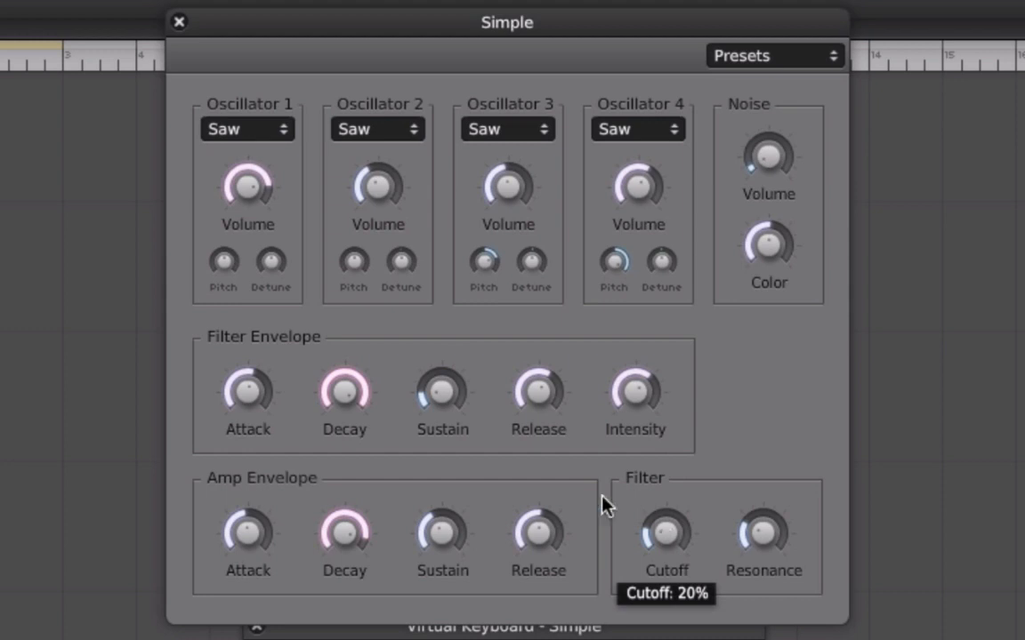
click(247, 131)
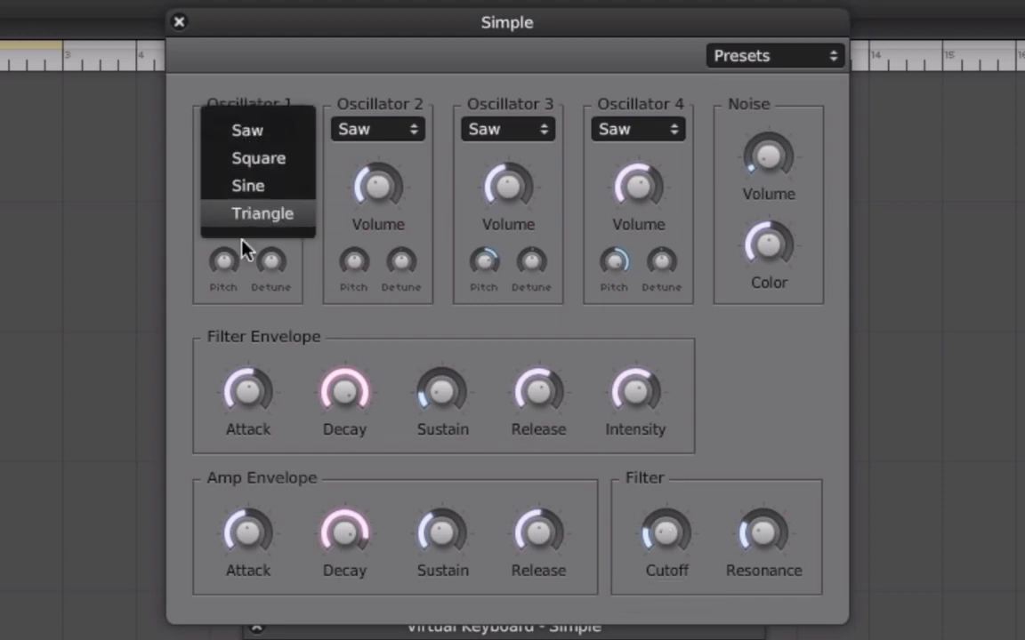
click(248, 89)
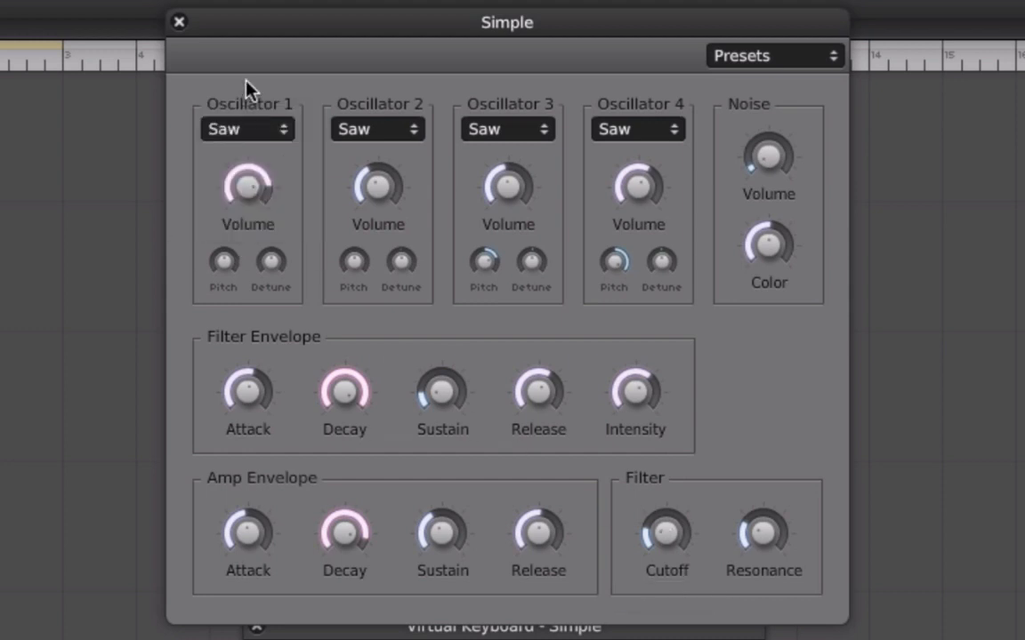